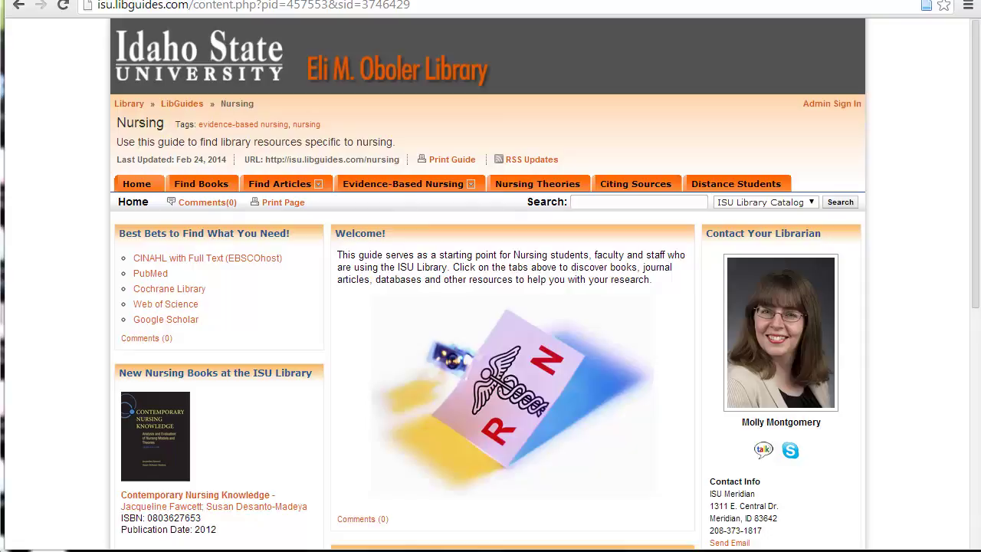
# Step: Enter 'lateral violence' in the CINAHL with Full Text basic search box
pyautogui.click(192, 258)
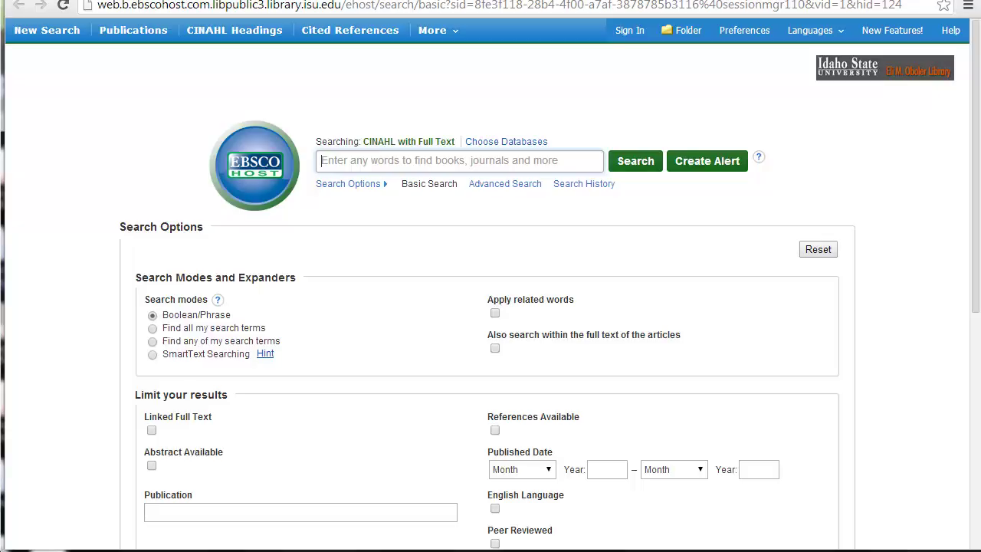
pyautogui.write('lateral violence')
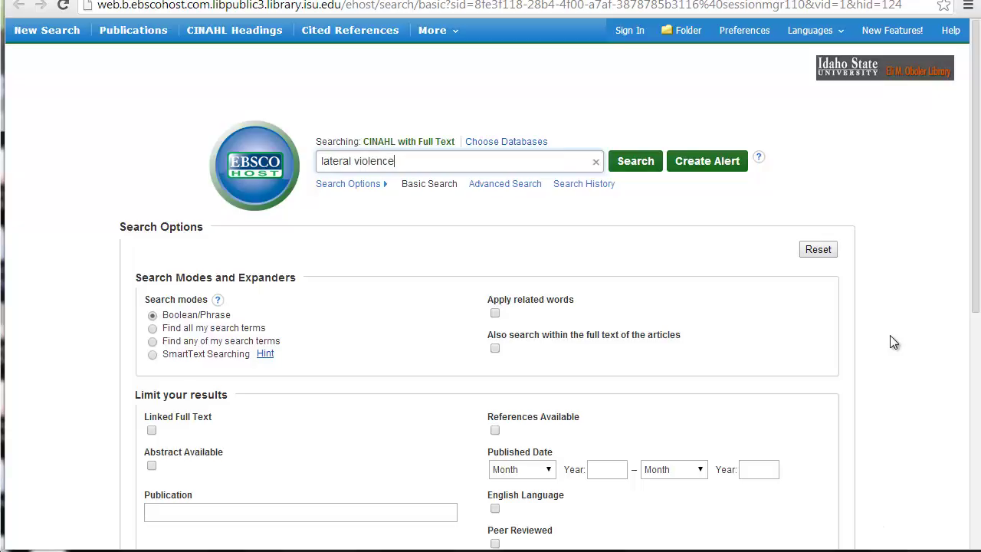
pyautogui.scroll(-1, 890, 335)
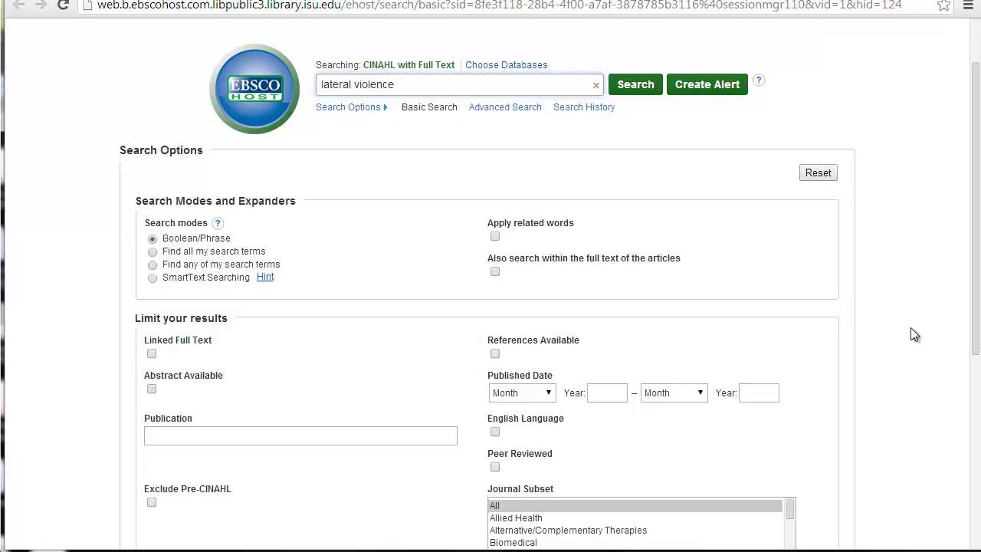
pyautogui.scroll(-1, 943, 317)
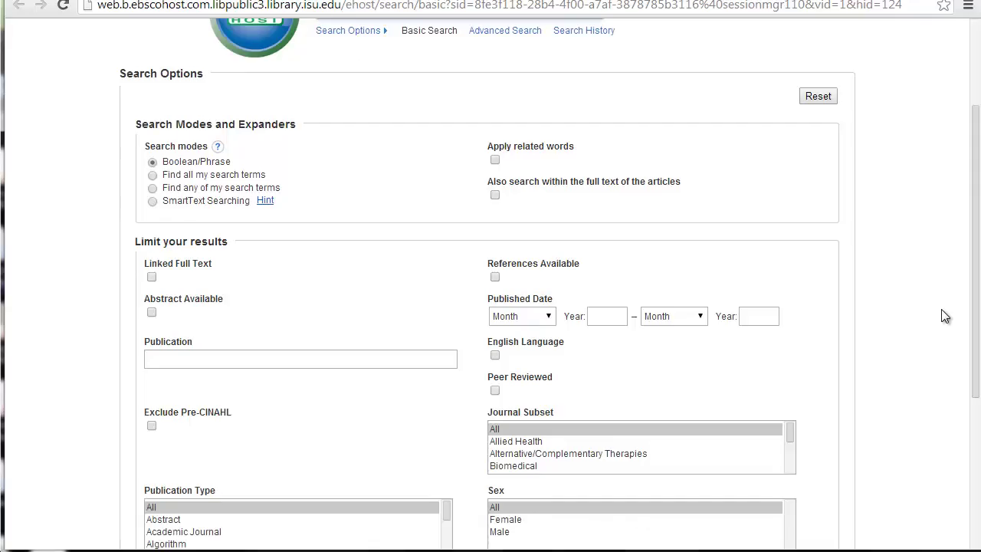
pyautogui.scroll(-1, 944, 317)
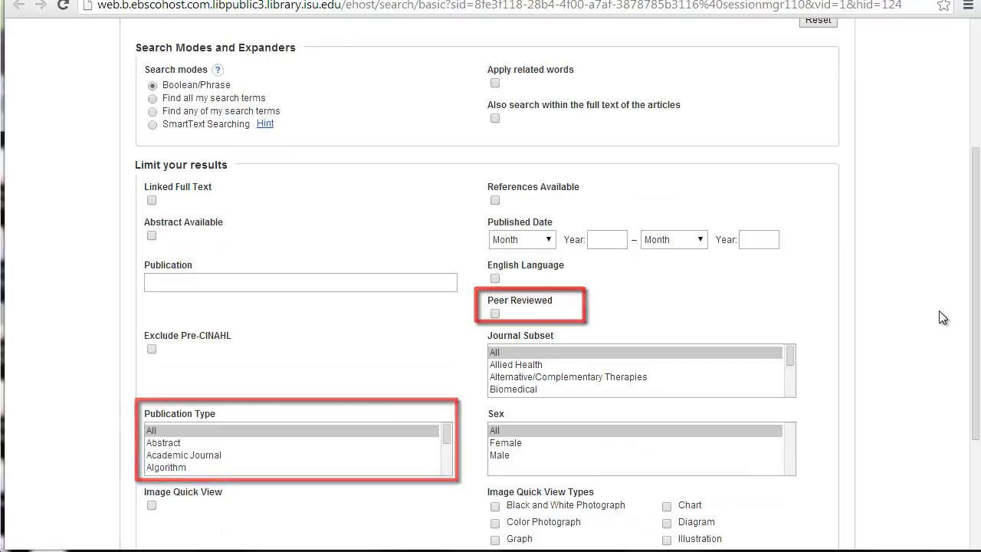
pyautogui.scroll(-1, 942, 317)
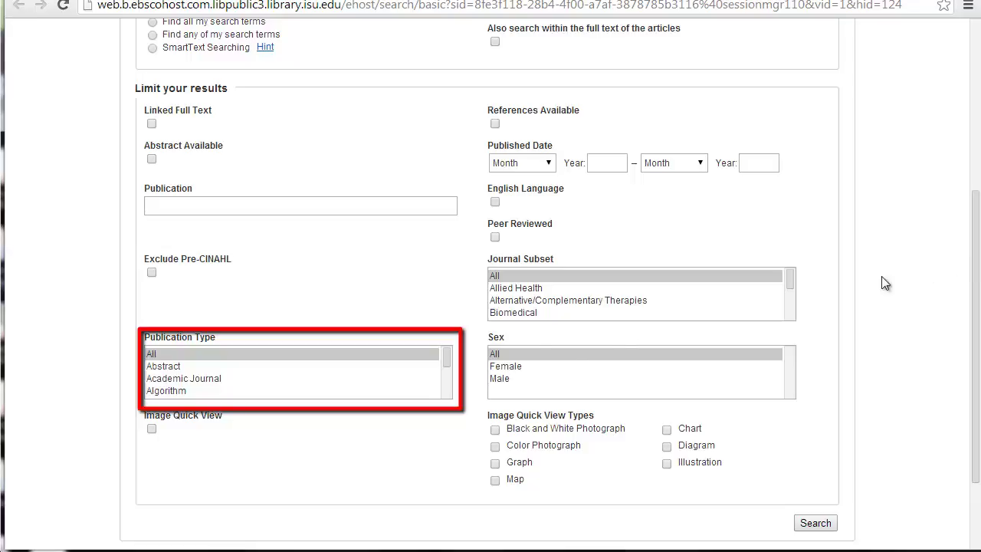
pyautogui.moveTo(448, 360)
pyautogui.mouseDown()
pyautogui.moveTo(451, 388)
pyautogui.moveTo(327, 399)
pyautogui.mouseUp()
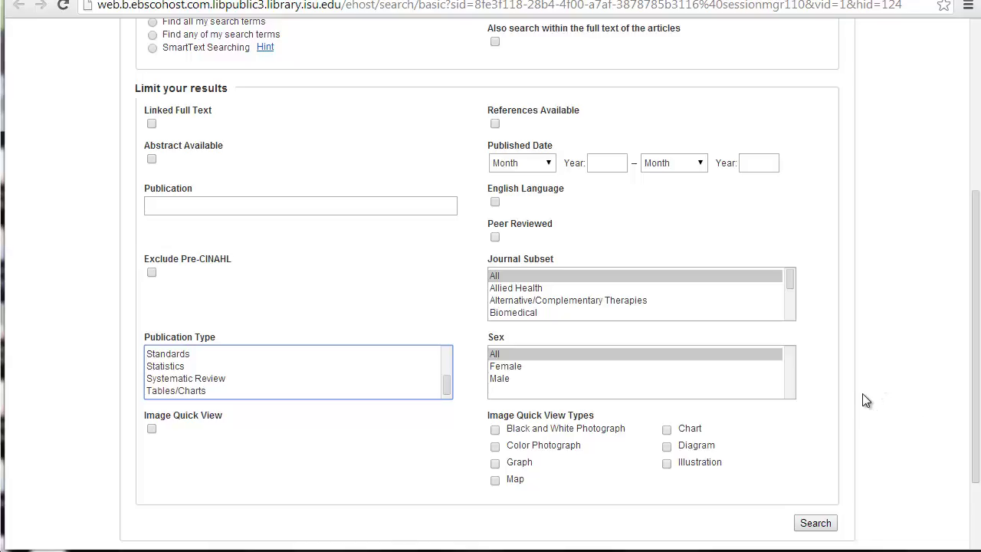
pyautogui.scroll(4, 890, 401)
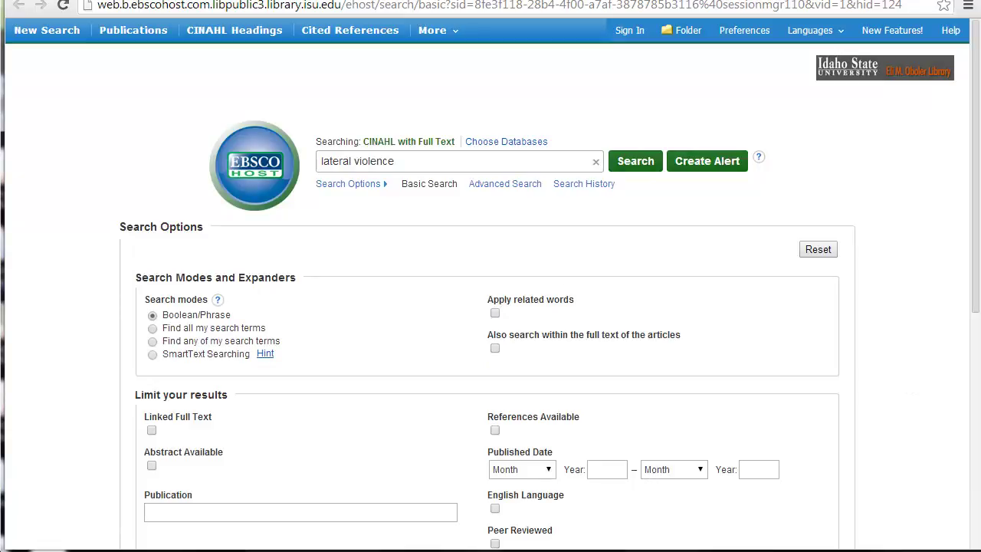
# Step: Run the 'lateral violence' search and scroll through its 71 results
pyautogui.click(621, 169)
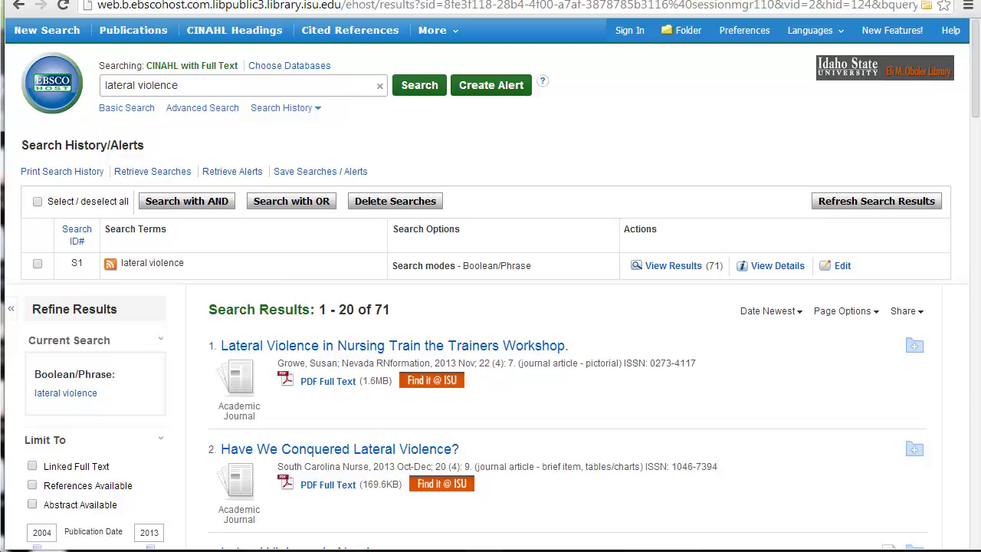
pyautogui.scroll(-2, 919, 404)
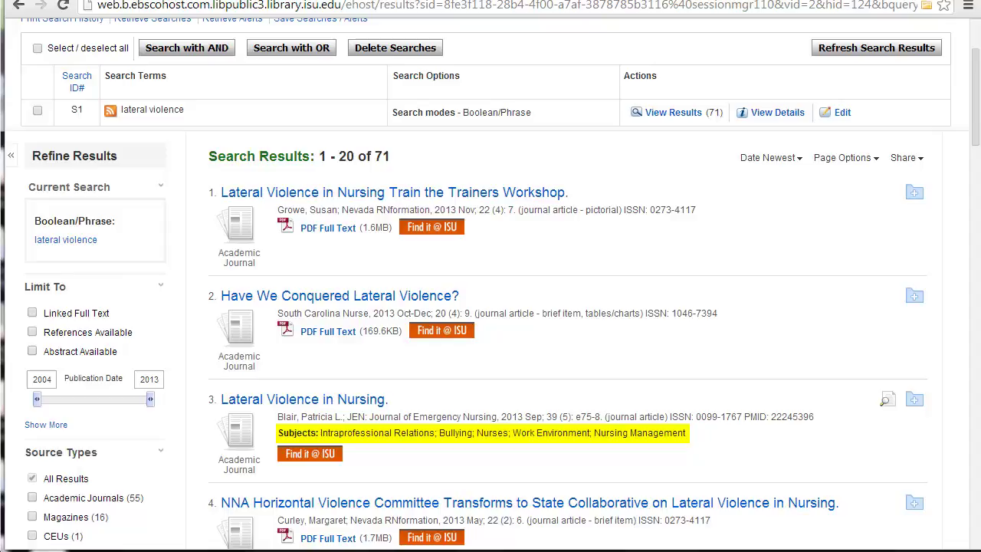
# Step: Open the detailed record for result 3, 'Lateral Violence in Nursing'
pyautogui.click(263, 401)
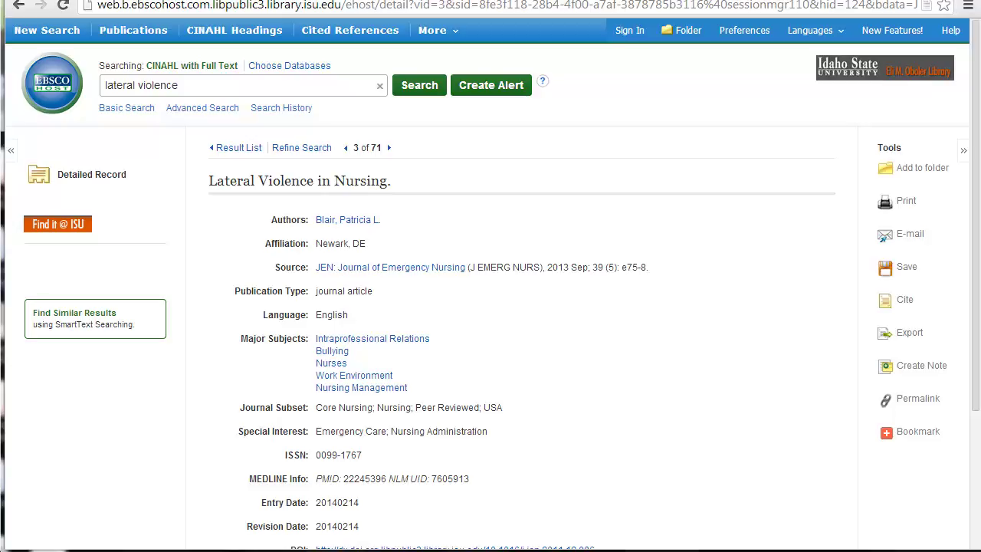
# Step: Run major-subject searches for Bullying (1,573) and Nurses (21,354) from the record's subject links
pyautogui.click(333, 353)
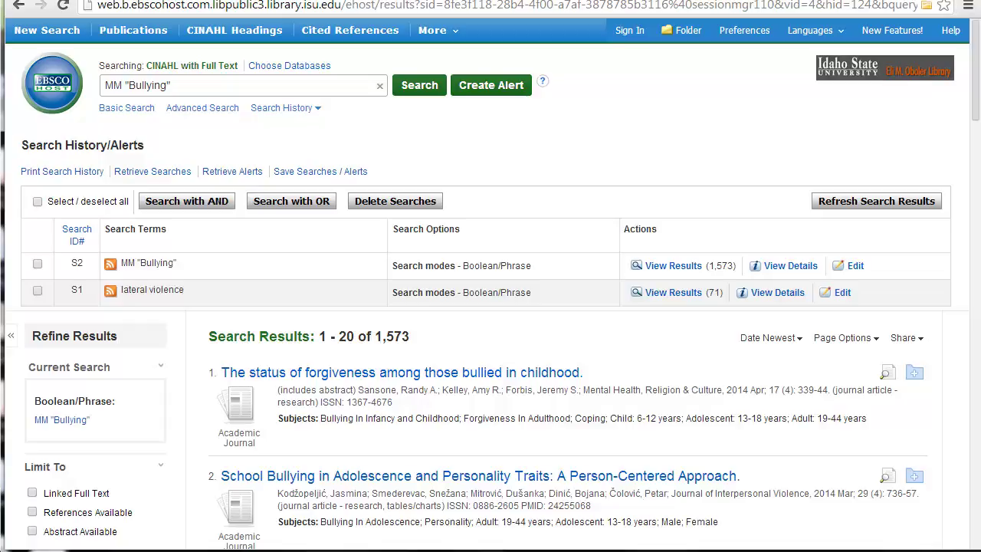
pyautogui.click(19, 8)
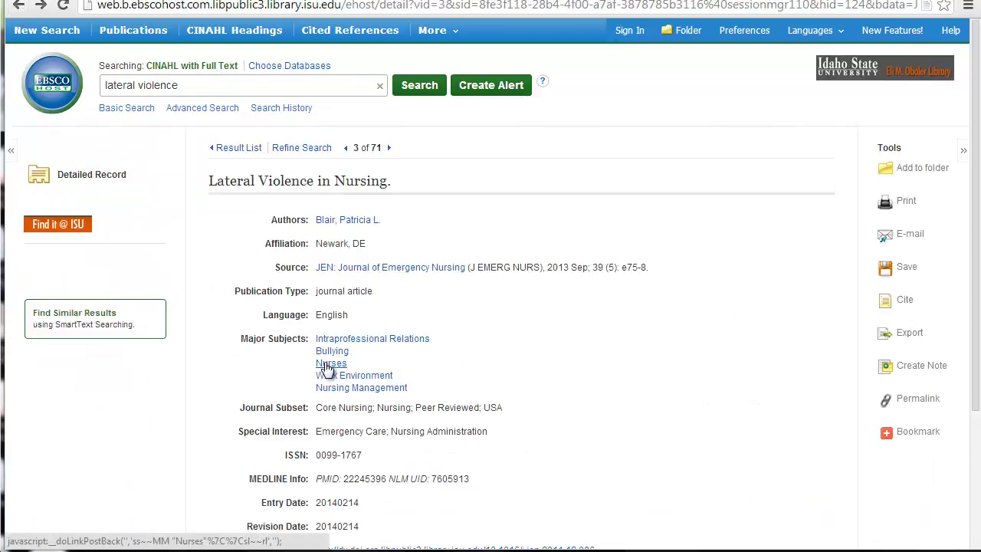
pyautogui.click(328, 364)
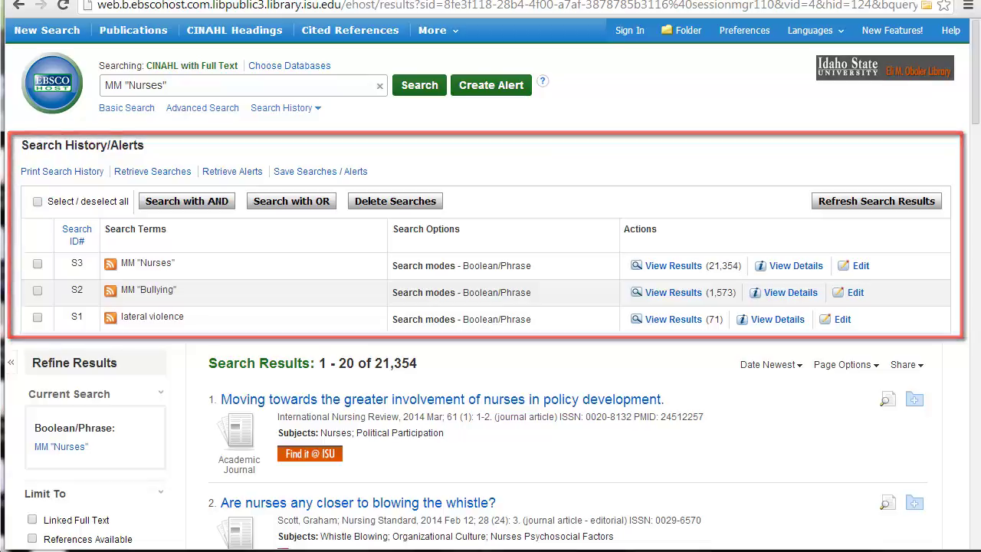
# Step: Combine S2 Bullying and S3 Nurses with AND into S4, returning 111 results
pyautogui.click(380, 85)
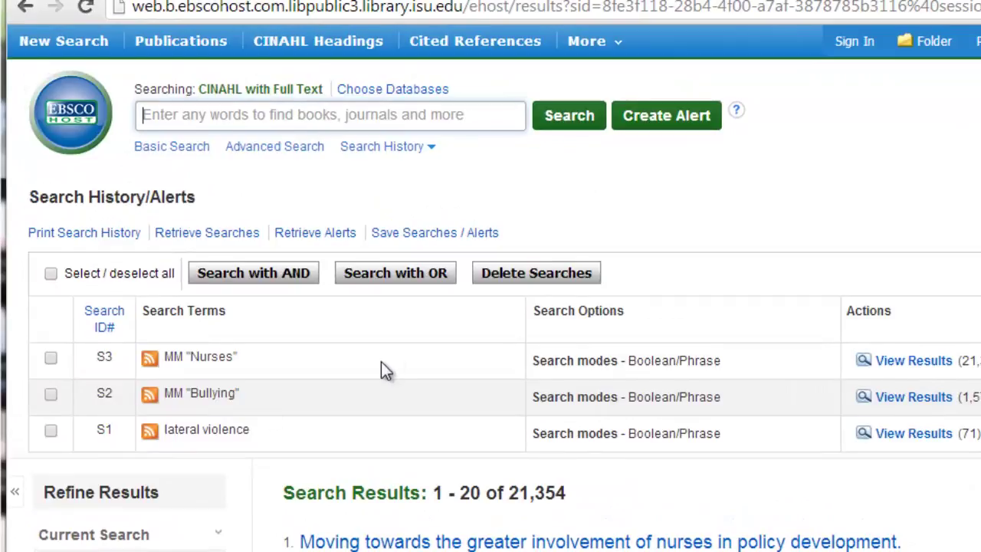
pyautogui.click(50, 399)
pyautogui.click(51, 359)
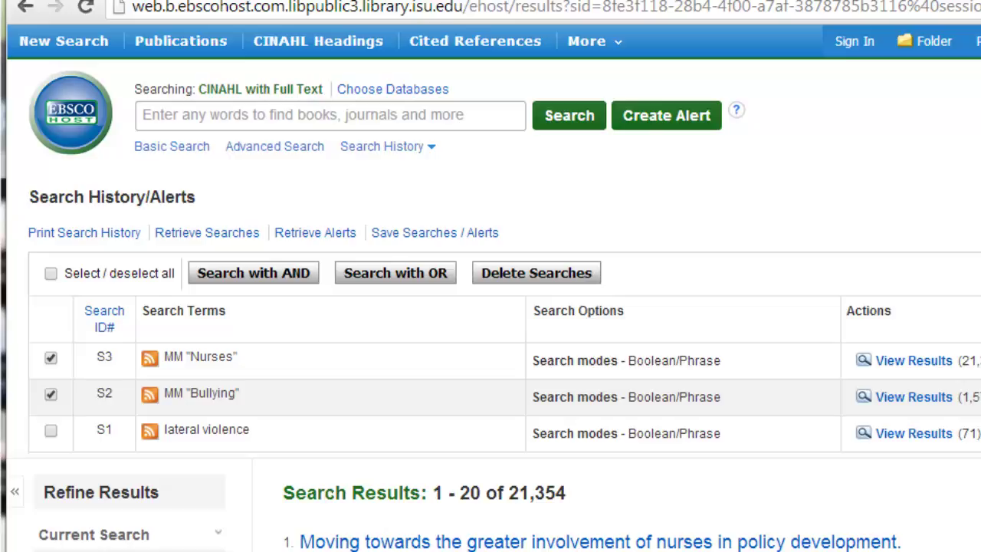
pyautogui.click(240, 276)
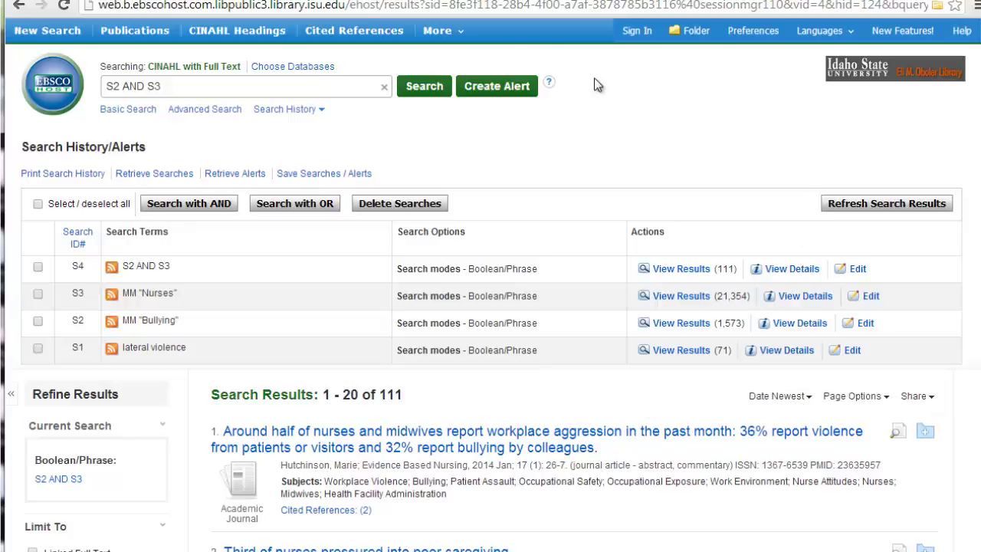
# Step: Combine S1 lateral violence and S4 with OR into S5, then review its 174 results
pyautogui.click(384, 87)
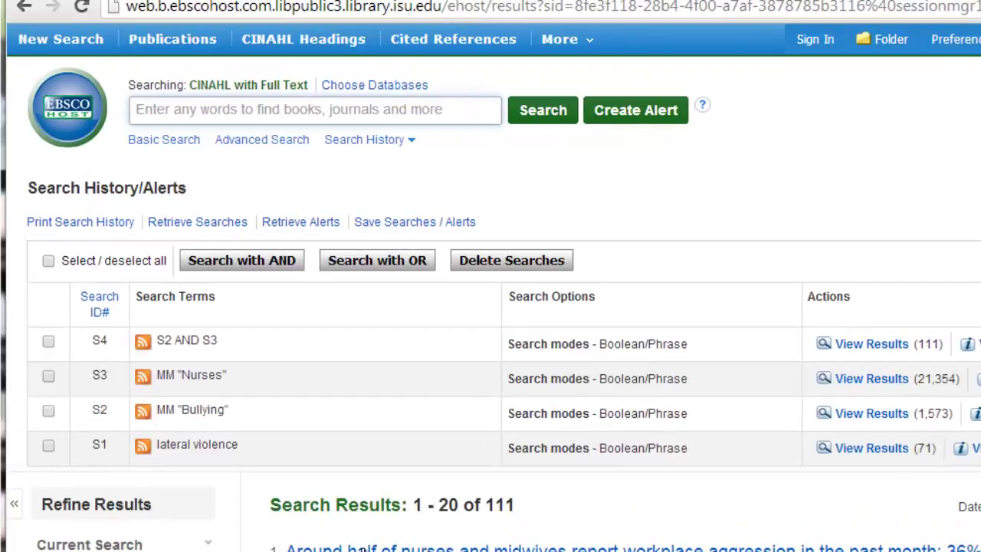
pyautogui.click(48, 447)
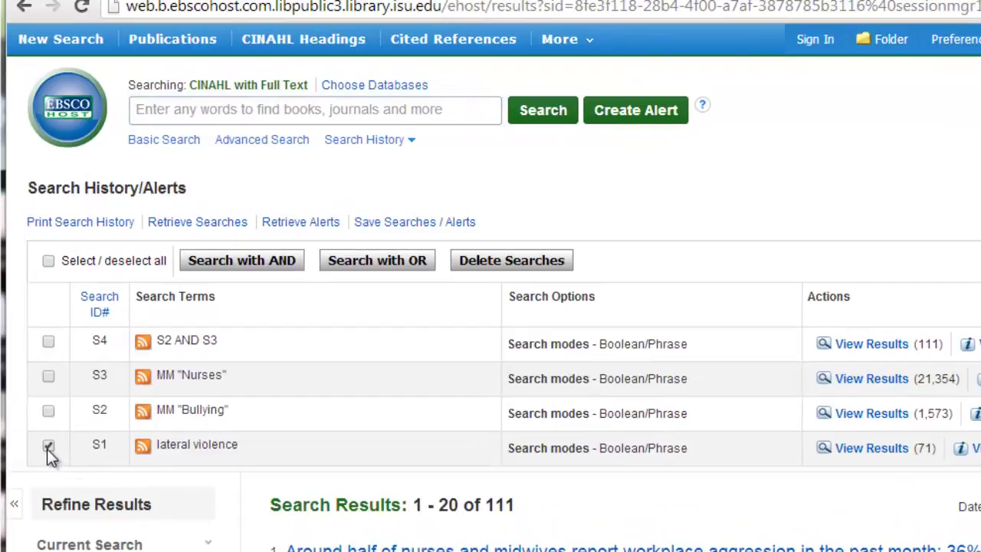
pyautogui.click(48, 342)
pyautogui.click(394, 265)
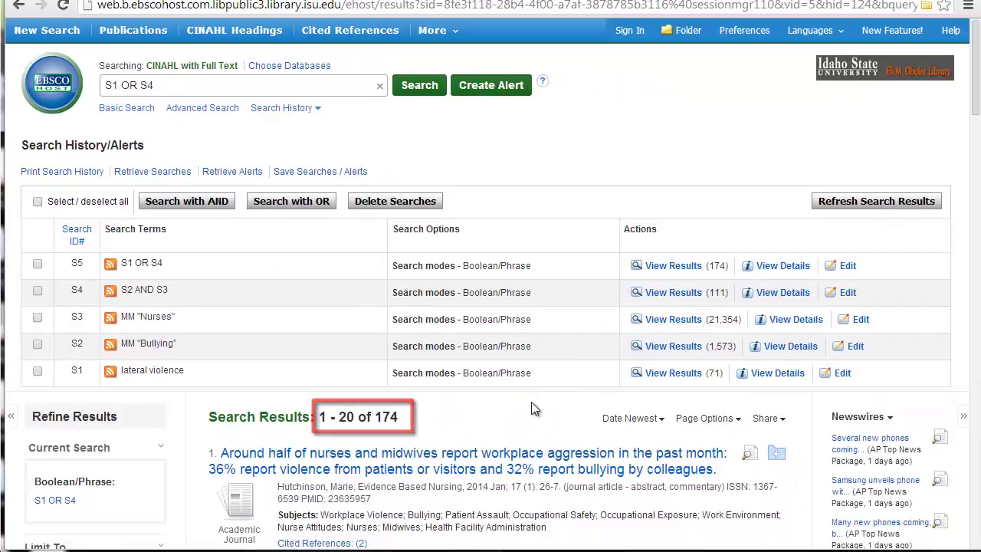
pyautogui.scroll(-1, 695, 178)
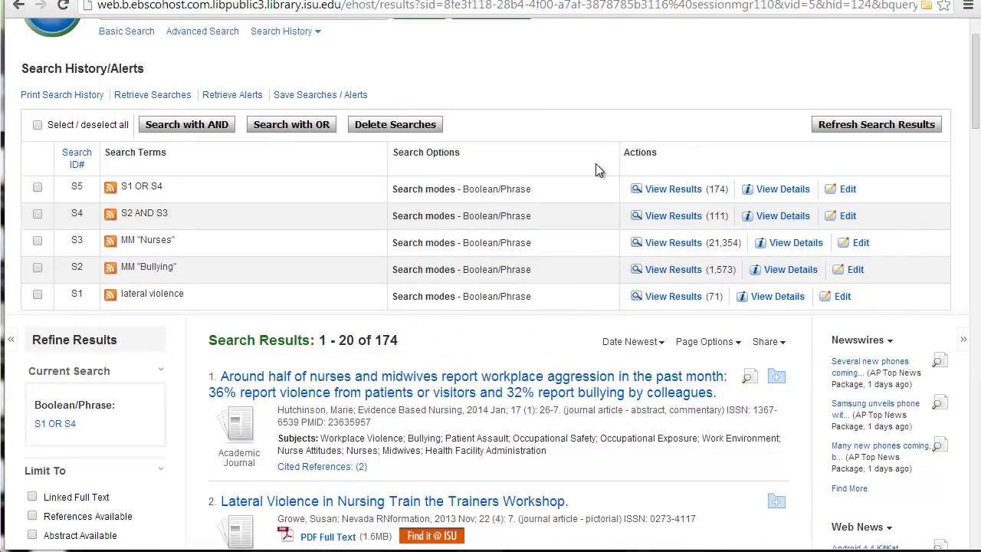
pyautogui.scroll(-1, 595, 170)
pyautogui.scroll(-1, 610, 181)
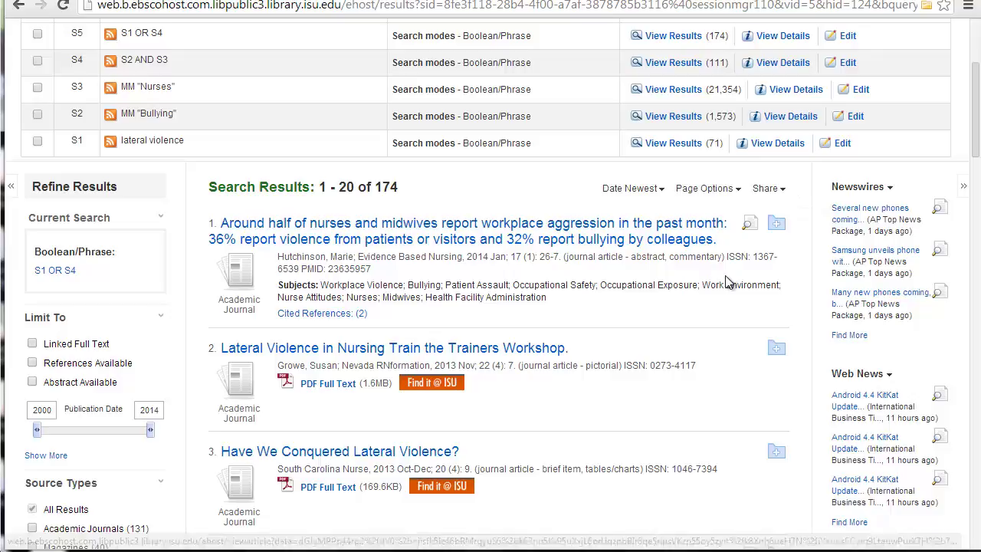
pyautogui.scroll(2, 722, 272)
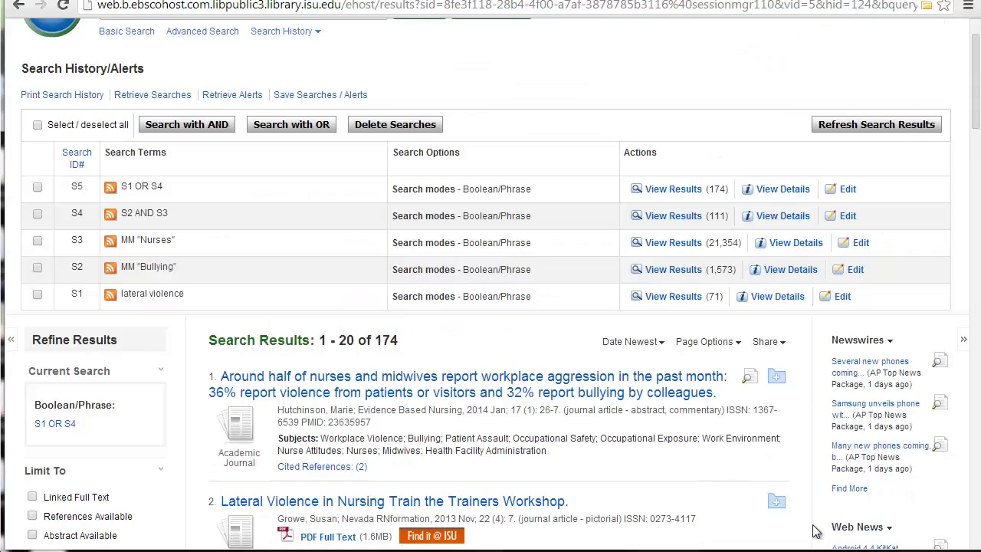
pyautogui.scroll(1, 817, 531)
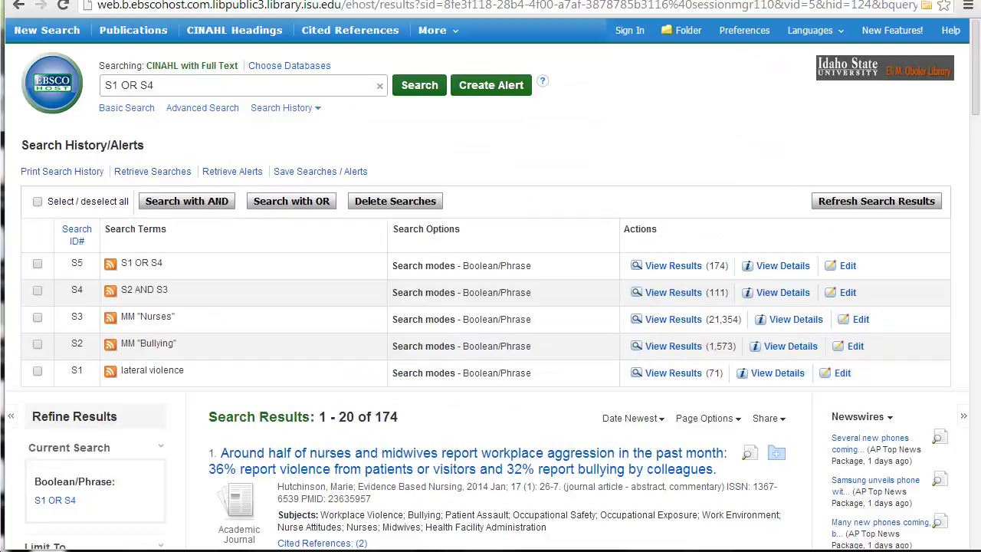
# Step: Add a Peer Reviewed limiter to search S5
pyautogui.click(849, 268)
pyautogui.scroll(-1, 800, 393)
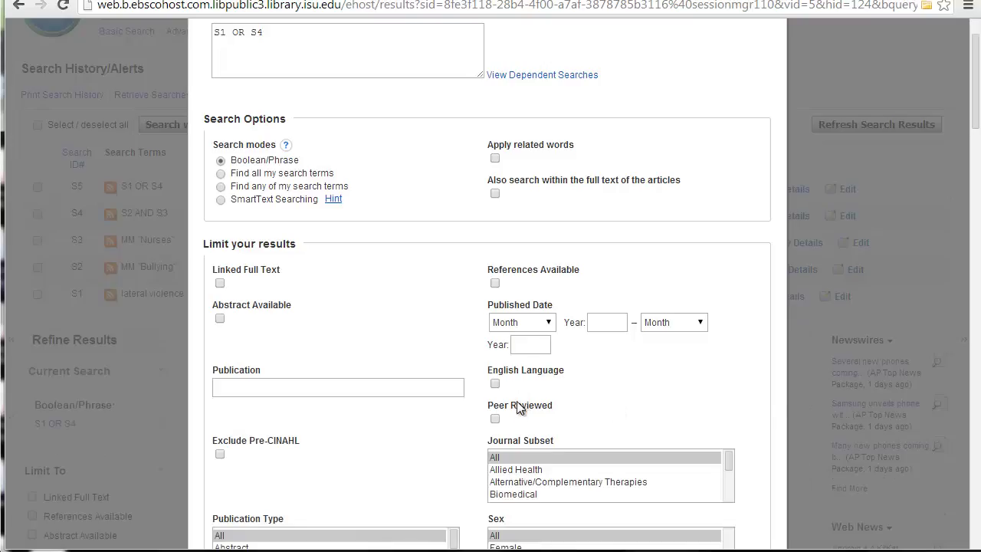
pyautogui.click(496, 420)
pyautogui.scroll(-2, 591, 345)
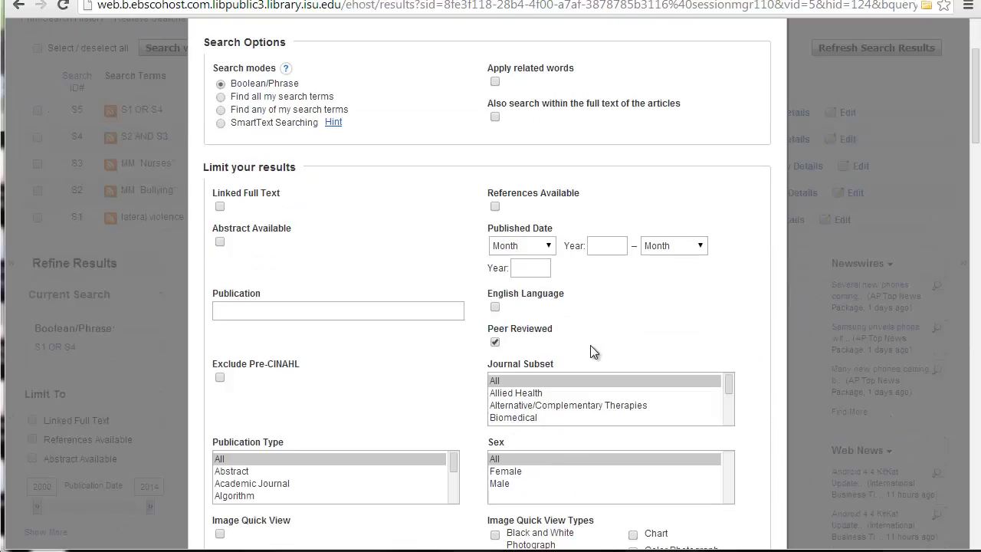
pyautogui.scroll(-5, 590, 345)
pyautogui.scroll(6, 595, 335)
pyautogui.scroll(-5, 690, 307)
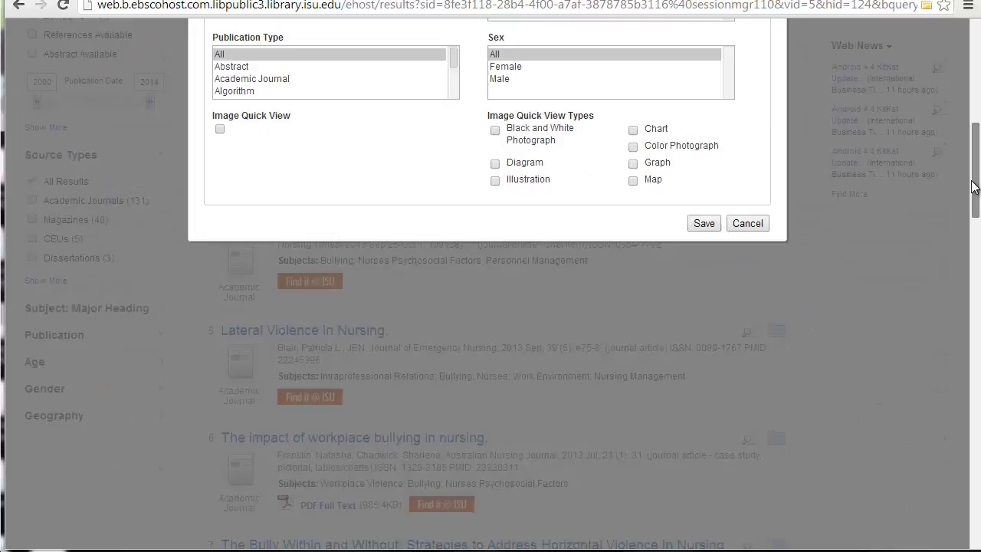
pyautogui.click(704, 223)
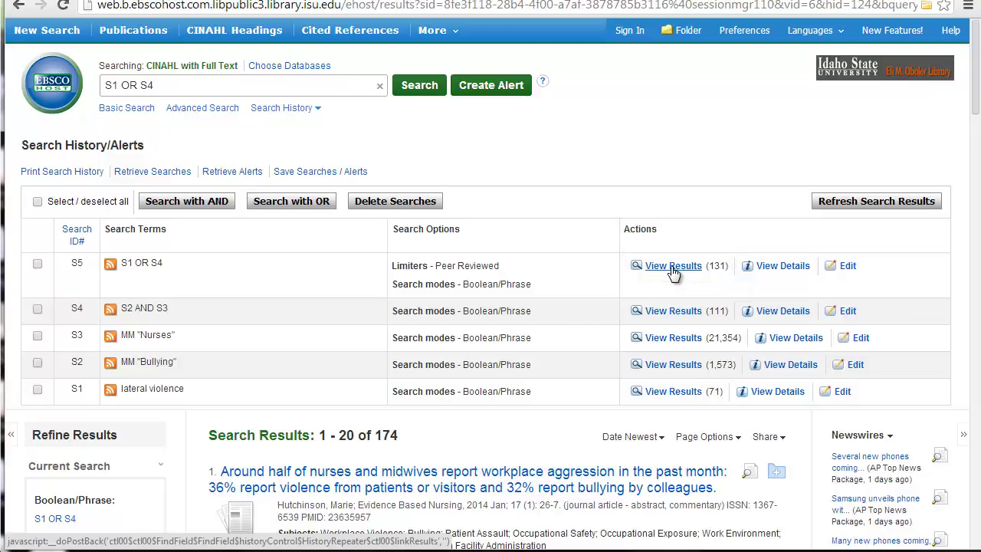
# Step: Add the Systematic Review publication-type limiter to S5, narrowing it to 5 results
pyautogui.click(848, 266)
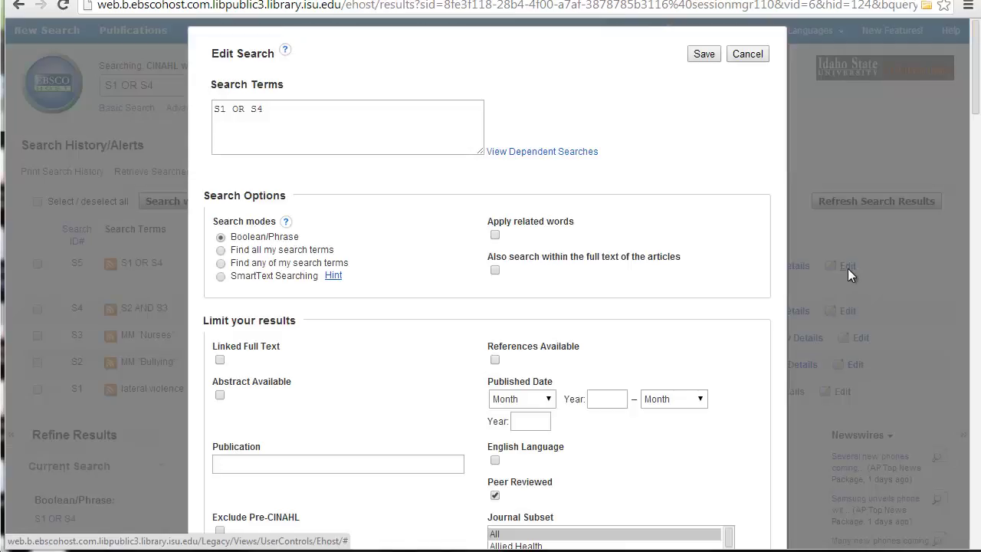
pyautogui.moveTo(976, 113); pyautogui.dragTo(977, 167)
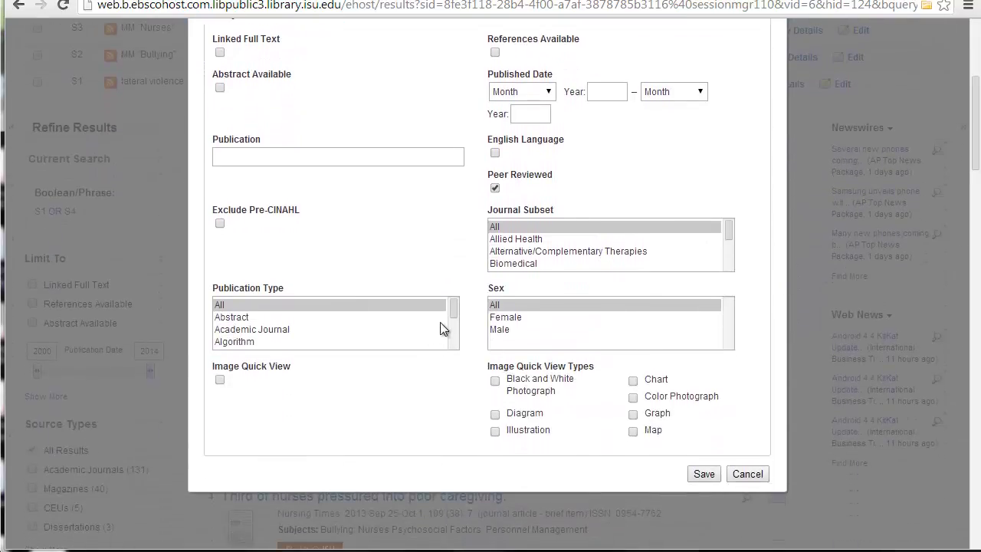
pyautogui.click(454, 307)
pyautogui.scroll(-5, 456, 314)
pyautogui.click(272, 316)
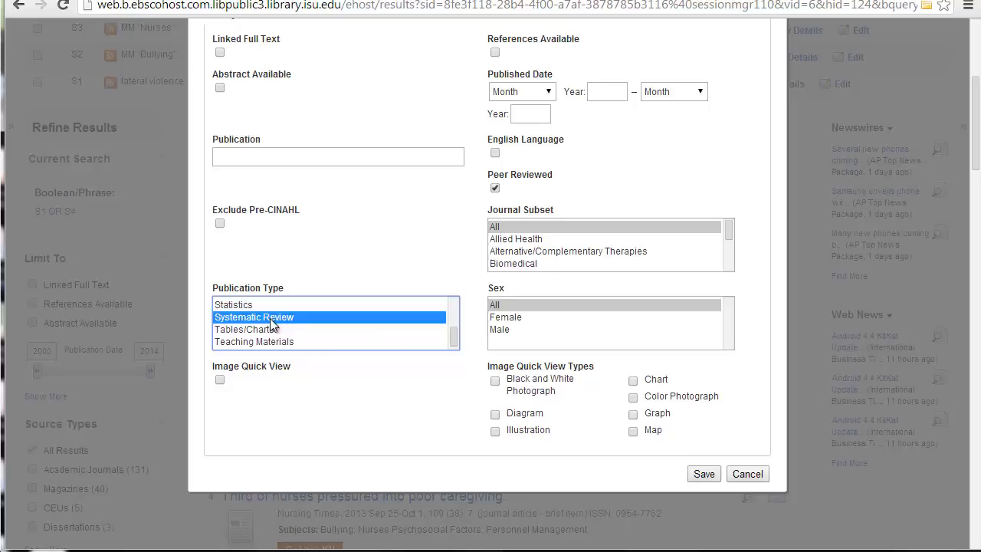
pyautogui.click(704, 473)
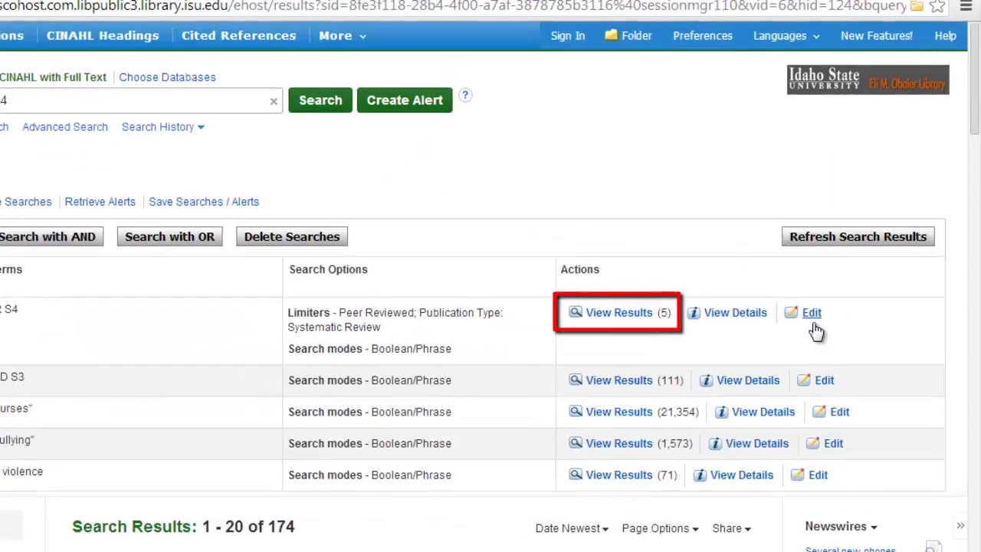
# Step: Display the 5 peer-reviewed systematic review results of S5 and look them over
pyautogui.click(621, 318)
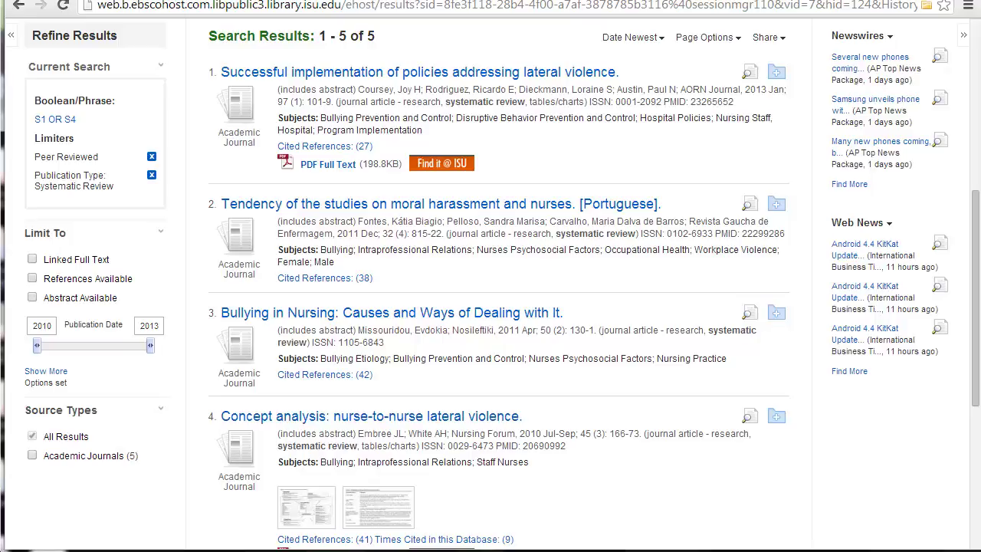
pyautogui.scroll(5, 490, 276)
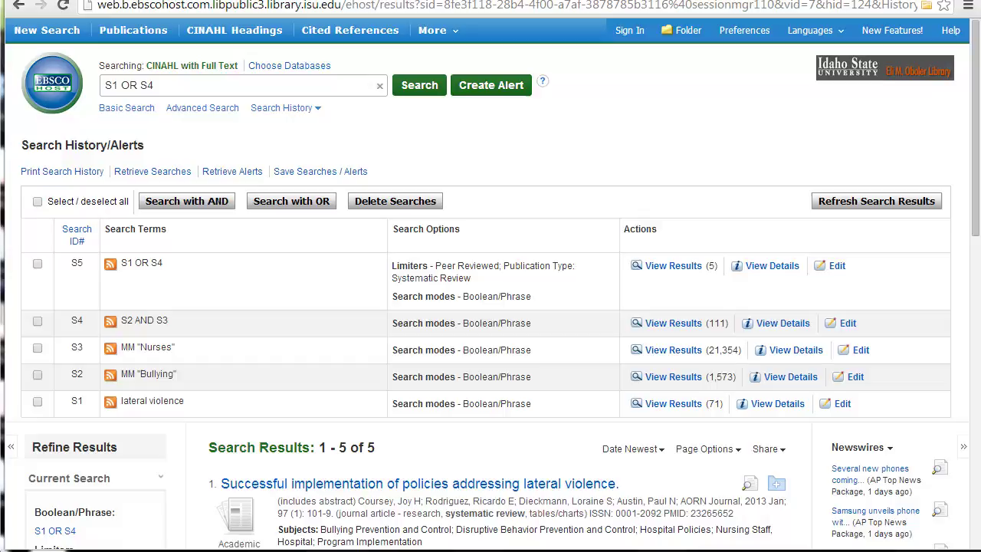
# Step: Browse CINAHL Headings for 'falls', listing Accidental Falls and related headings
pyautogui.click(234, 30)
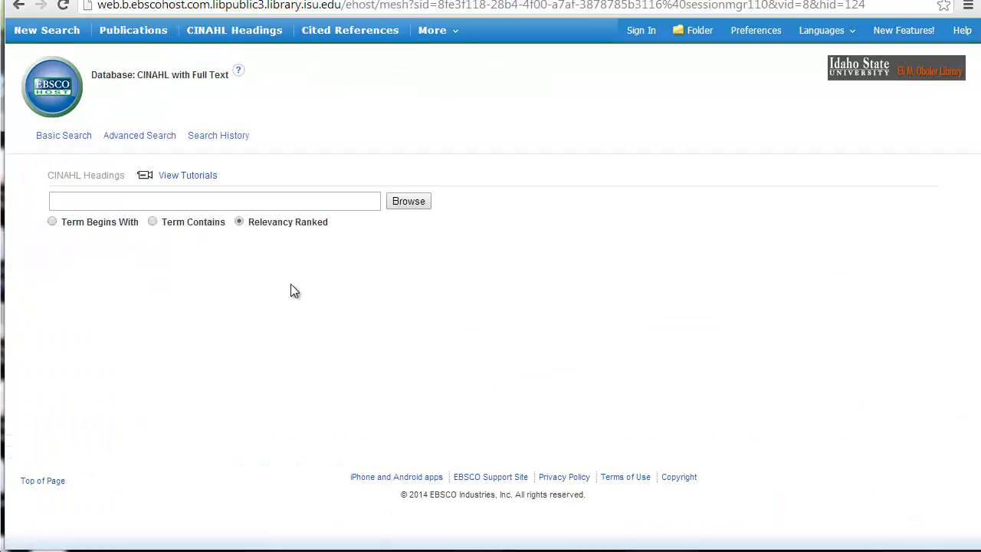
pyautogui.click(116, 201)
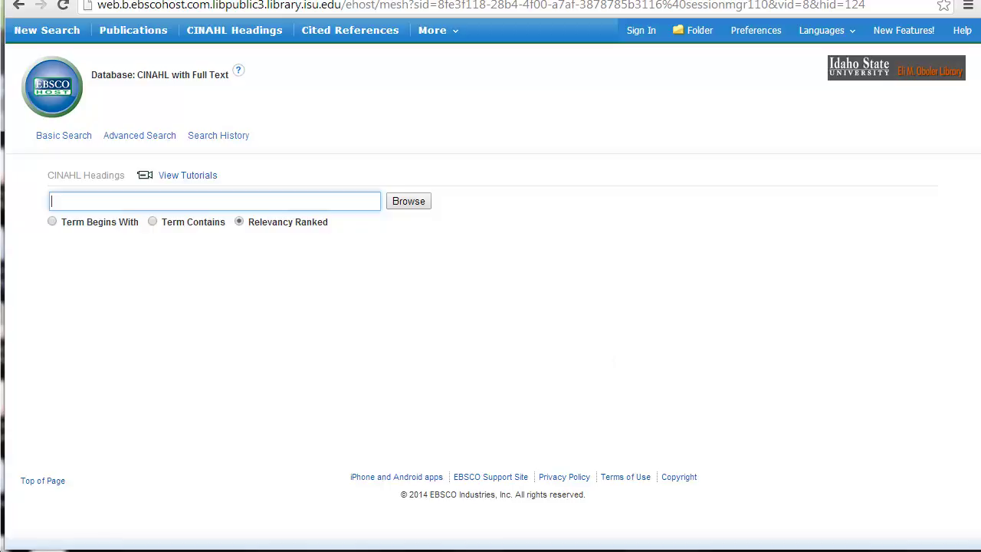
pyautogui.write('falls')
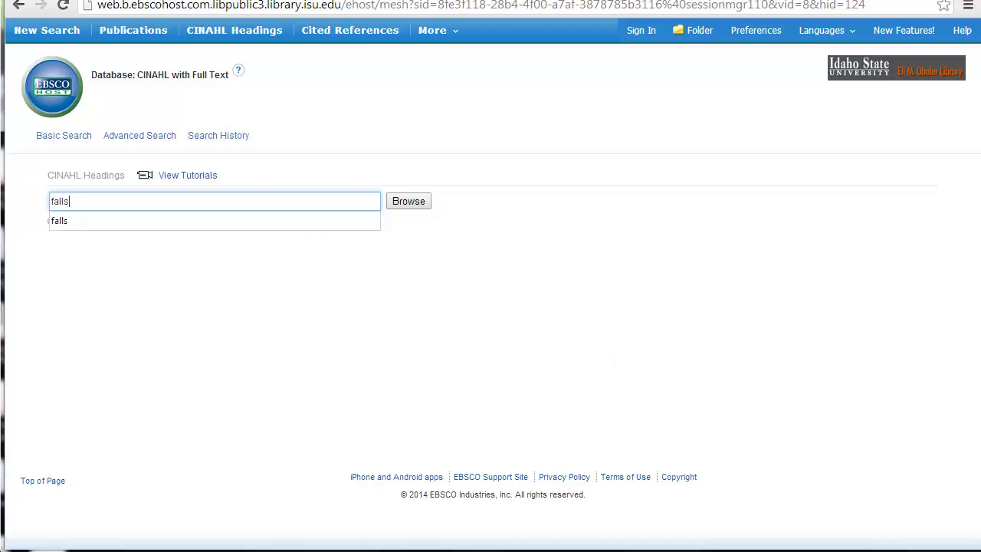
pyautogui.press('Return')
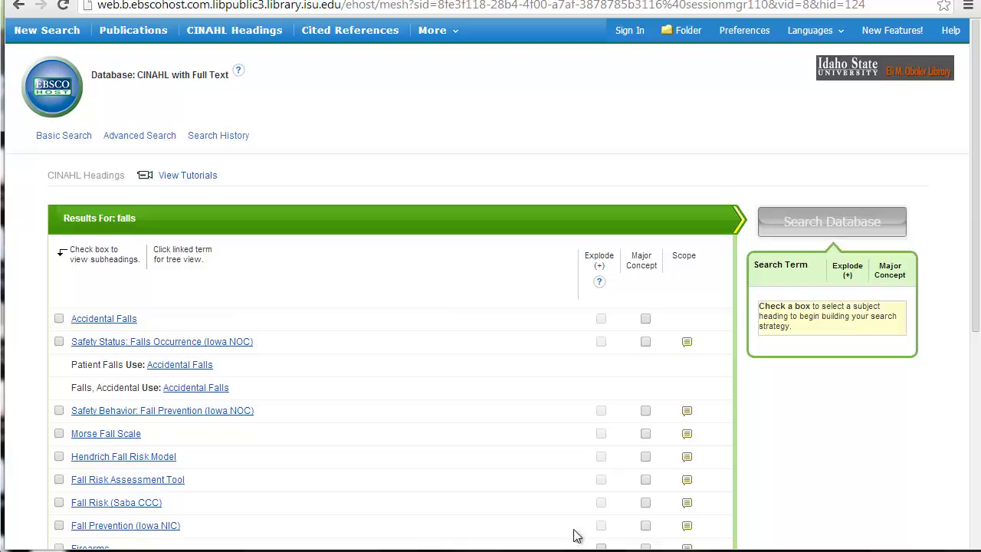
# Step: Select the Accidental Falls heading with the Prevention And Control/PC subheading
pyautogui.click(59, 318)
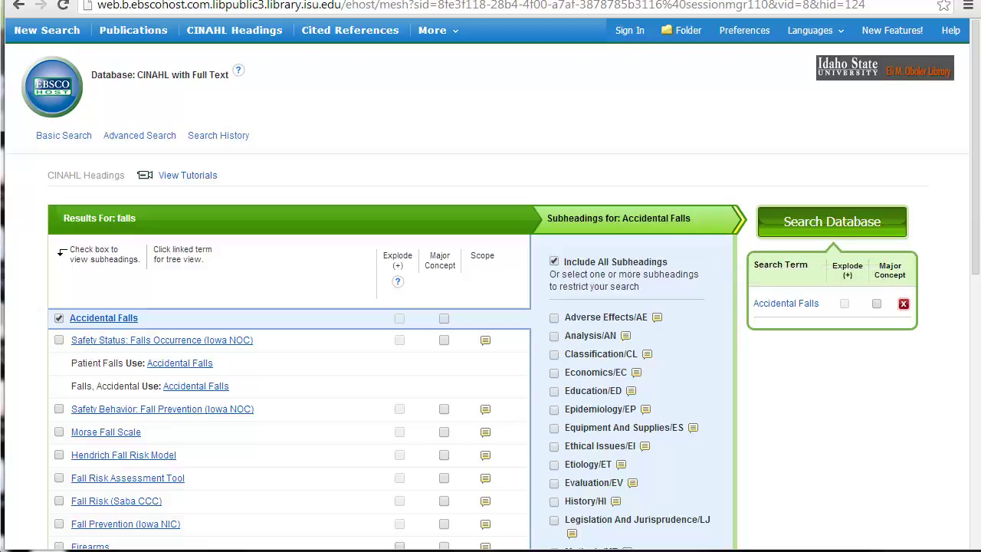
pyautogui.scroll(-1, 934, 402)
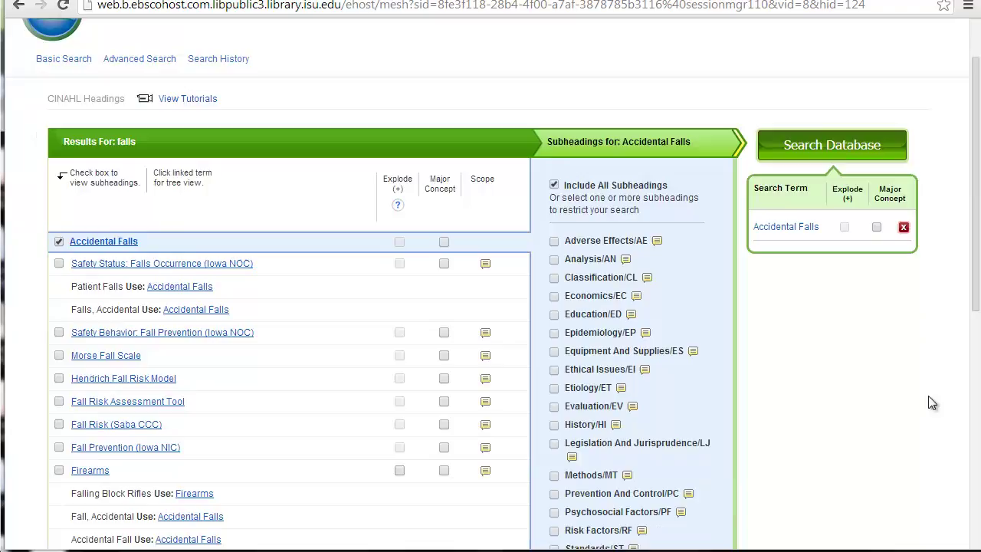
pyautogui.scroll(-1, 929, 401)
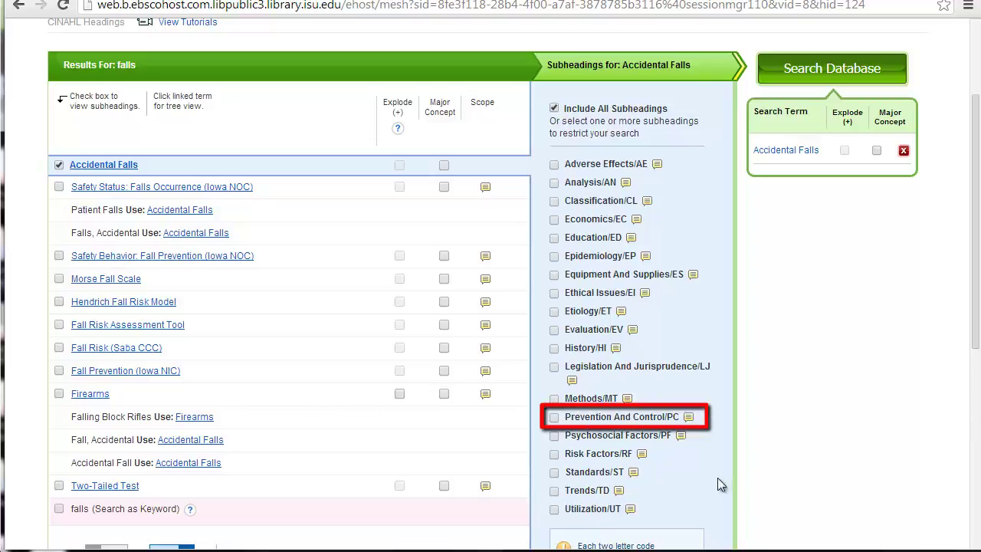
pyautogui.click(554, 419)
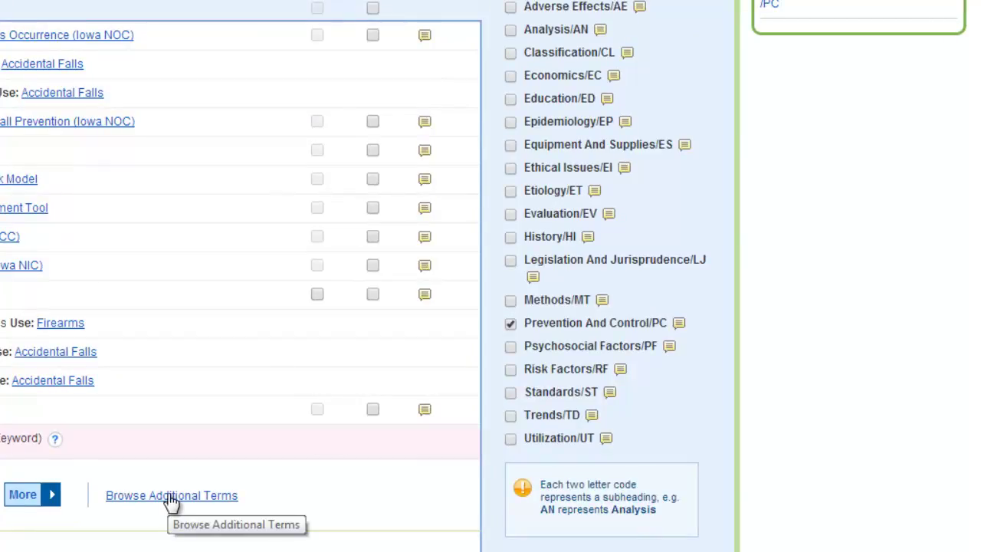
# Step: Browse headings for 'inpatients' and add Inpatients to the Accidental Falls/PC term with AND
pyautogui.click(170, 497)
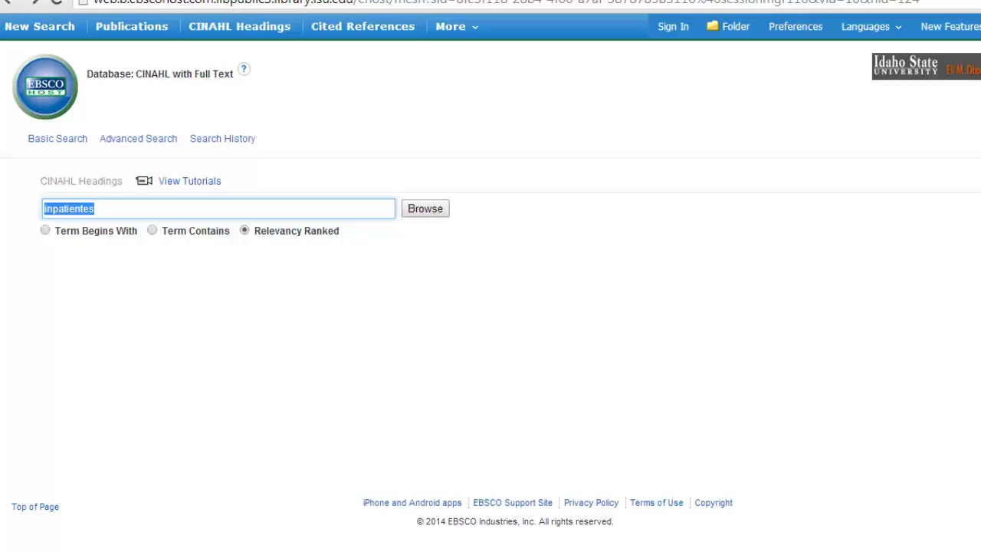
pyautogui.write('inpatients')
pyautogui.click(434, 216)
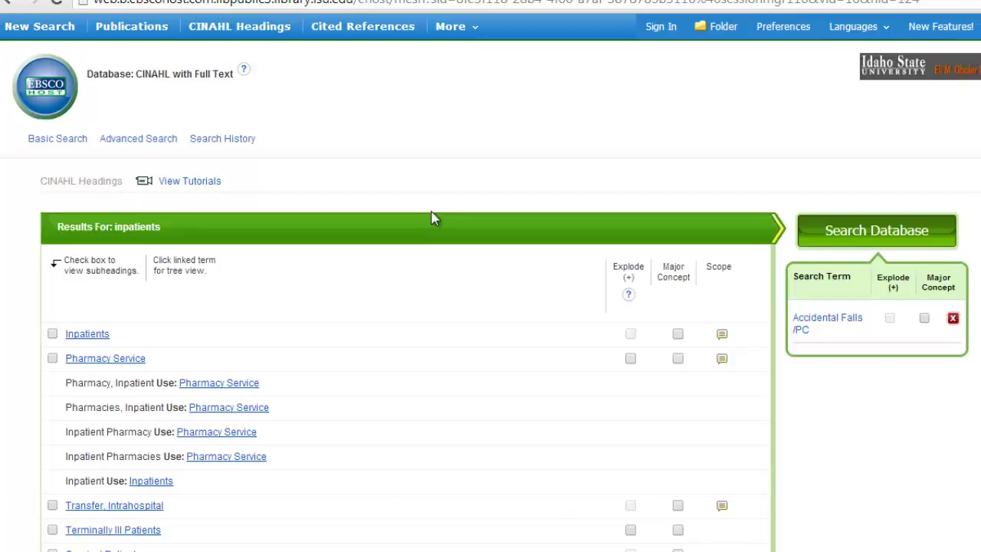
pyautogui.click(52, 335)
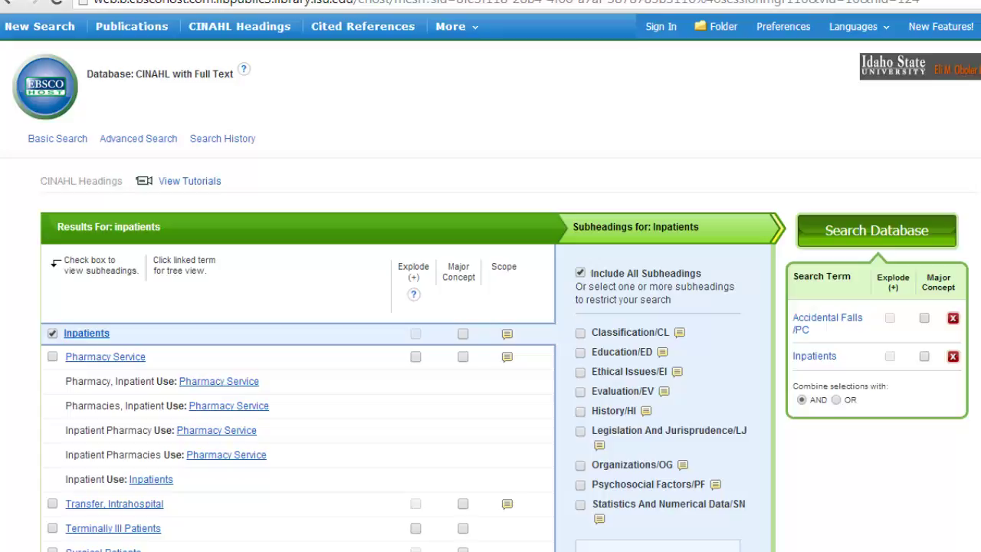
# Step: Run the combined heading search, then limit S6 to Peer Reviewed and Systematic Review (614 to 25)
pyautogui.click(870, 234)
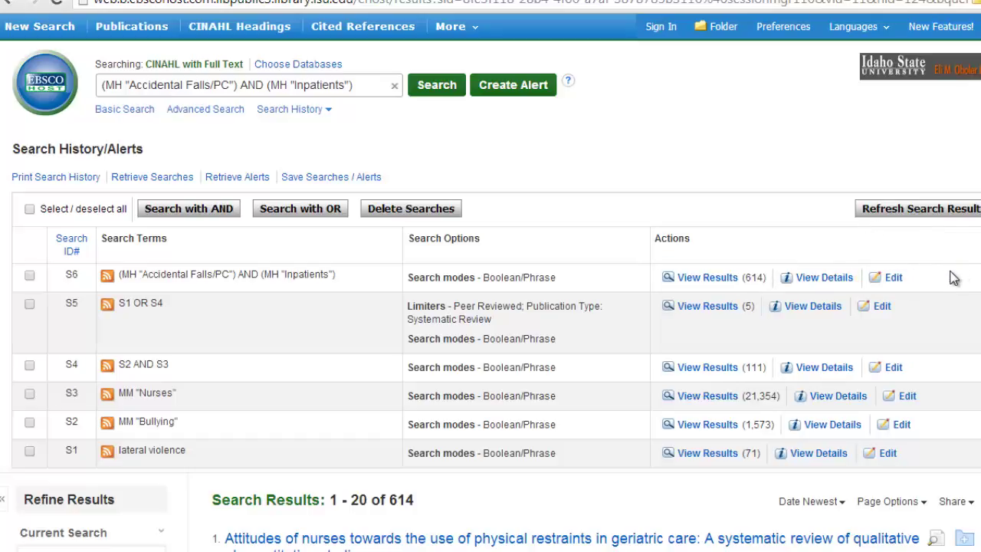
pyautogui.click(894, 278)
pyautogui.scroll(-1, 513, 384)
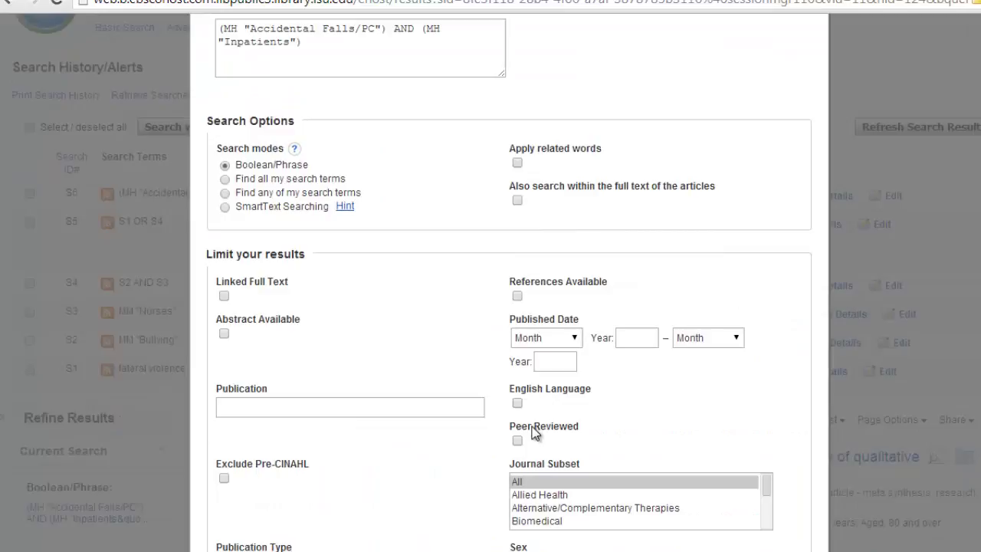
pyautogui.click(518, 437)
pyautogui.scroll(-3, 460, 404)
pyautogui.moveTo(475, 322); pyautogui.dragTo(477, 364)
pyautogui.click(272, 359)
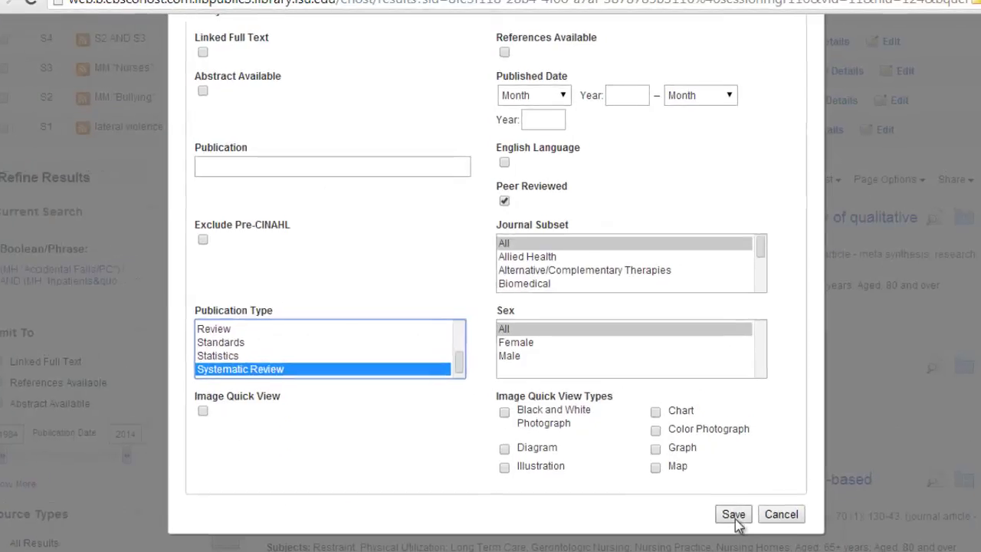
pyautogui.click(741, 500)
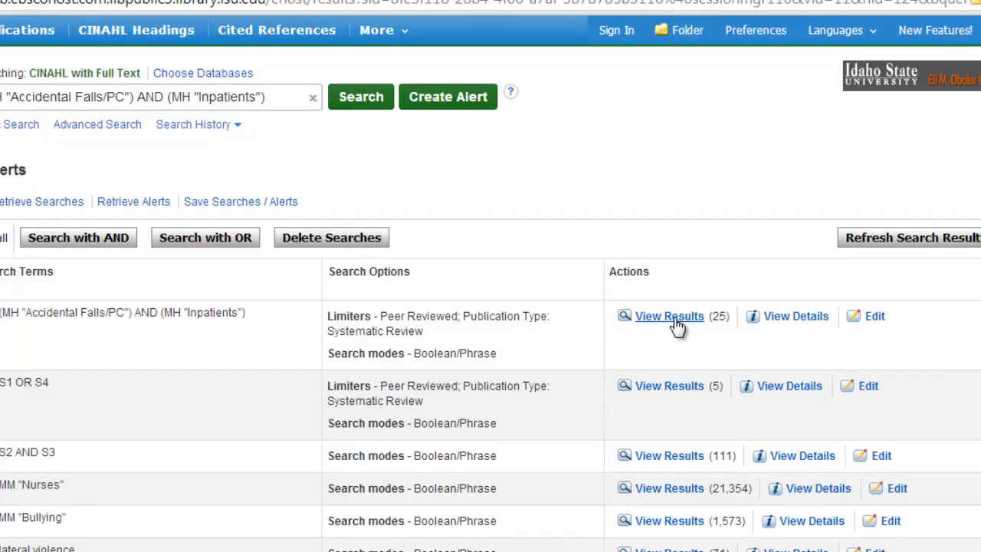
# Step: View the 25 limited results and add results 5, 6 and 4 to the folder
pyautogui.click(674, 322)
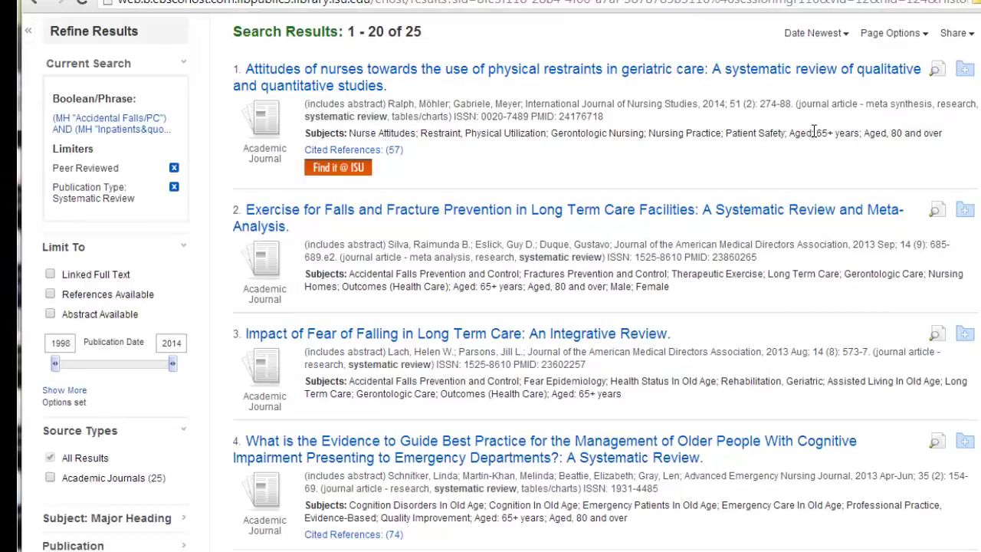
pyautogui.scroll(-2, 841, 146)
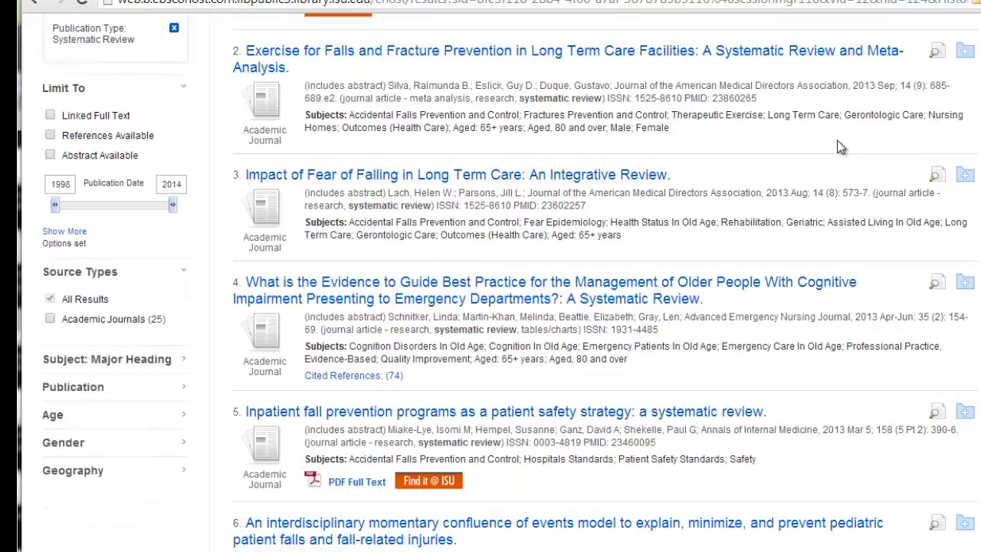
pyautogui.scroll(-4, 839, 147)
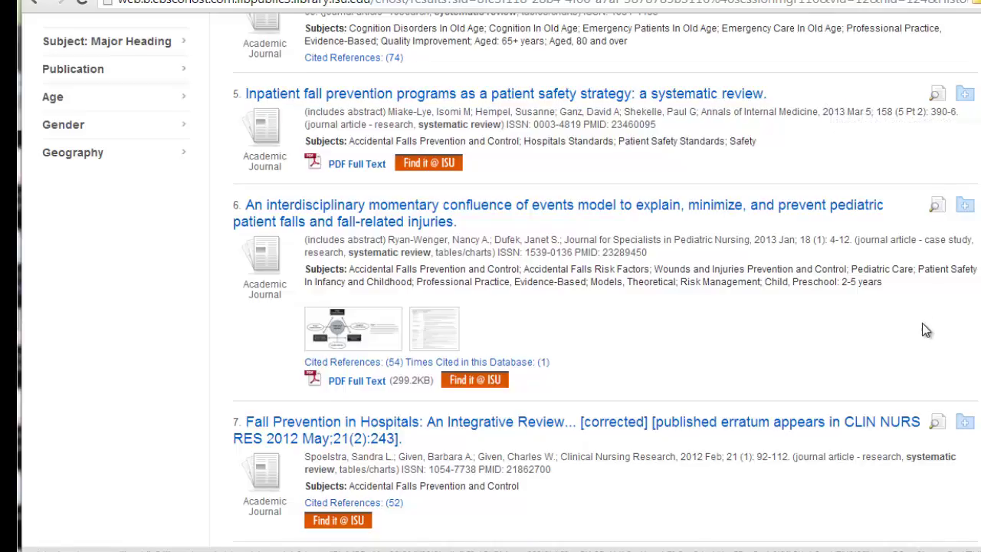
pyautogui.scroll(1, 926, 330)
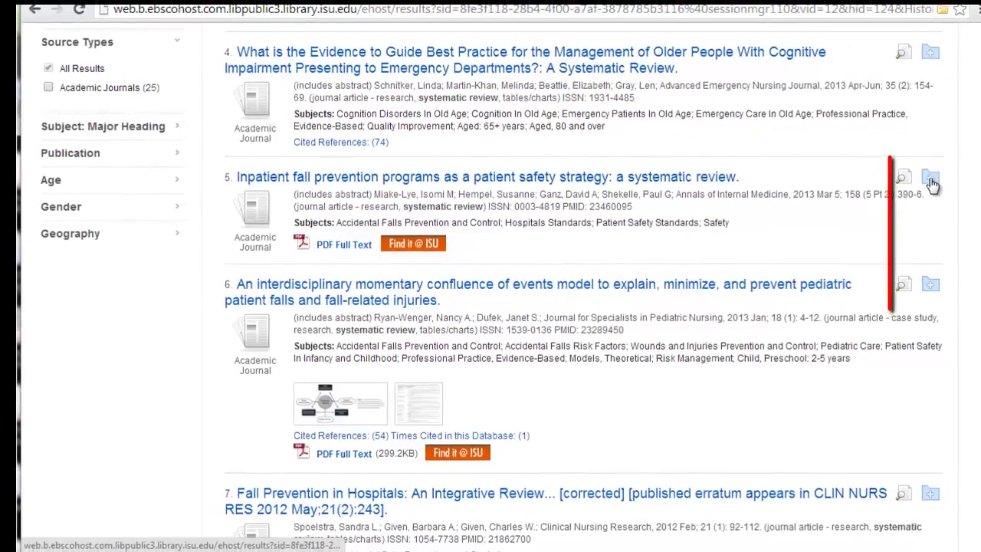
pyautogui.click(932, 182)
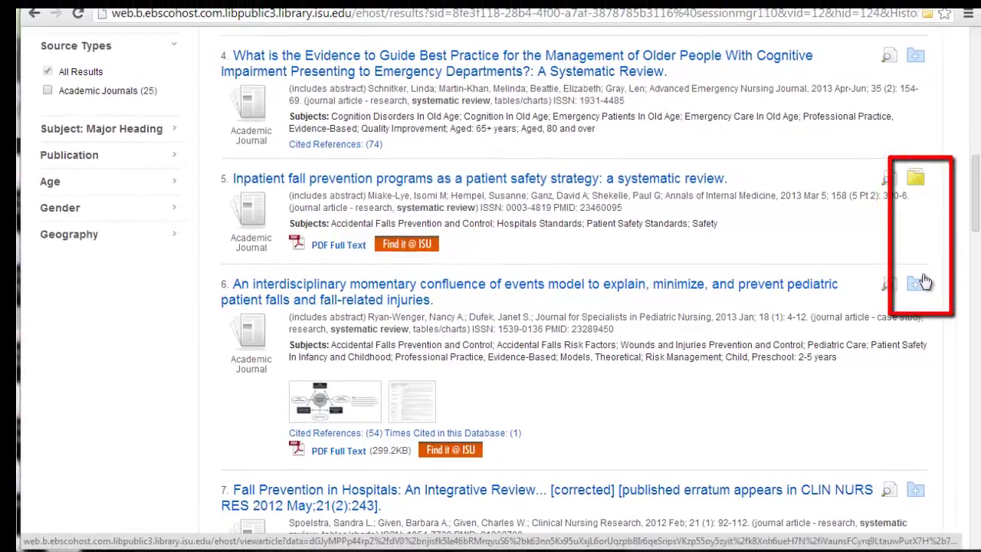
pyautogui.click(931, 285)
pyautogui.scroll(1, 918, 285)
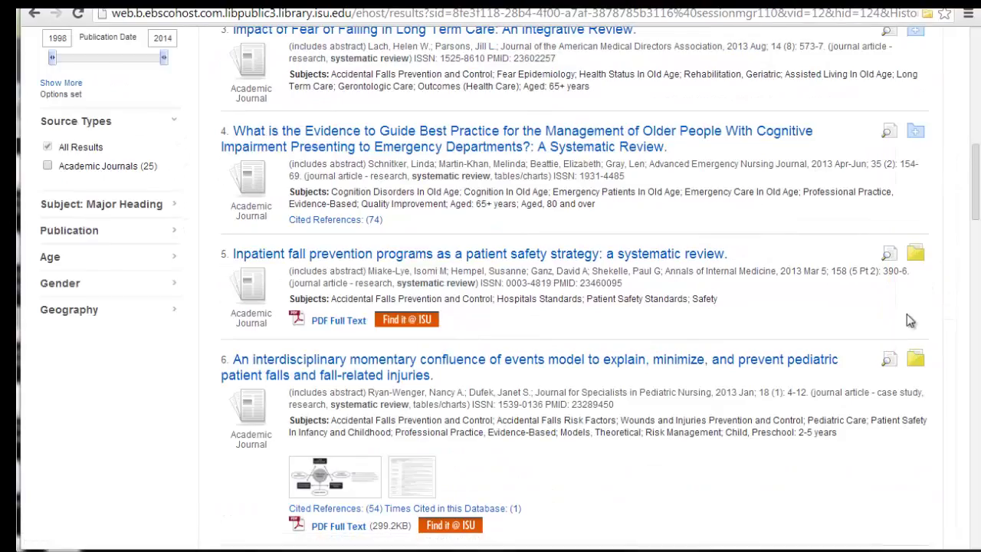
pyautogui.click(918, 134)
pyautogui.scroll(9, 748, 72)
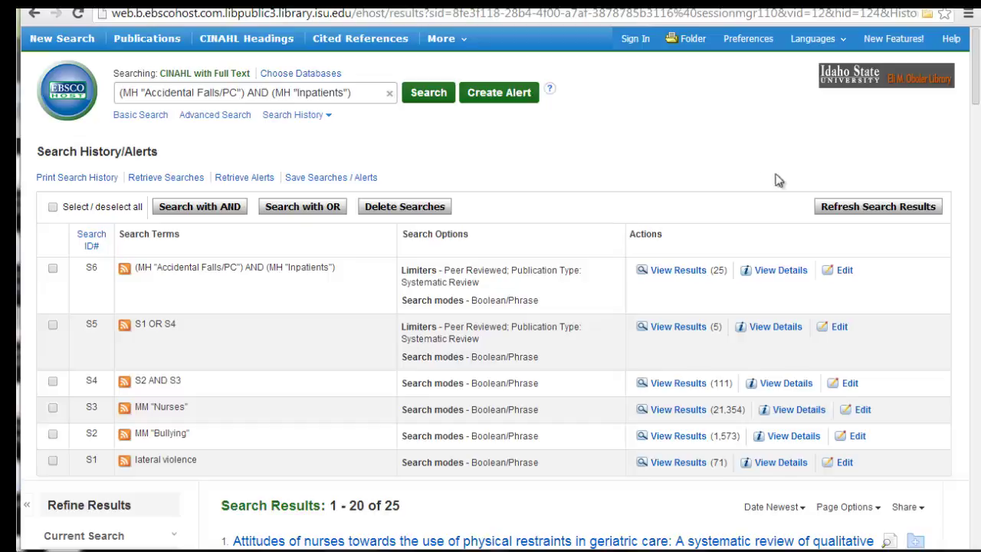
pyautogui.click(634, 40)
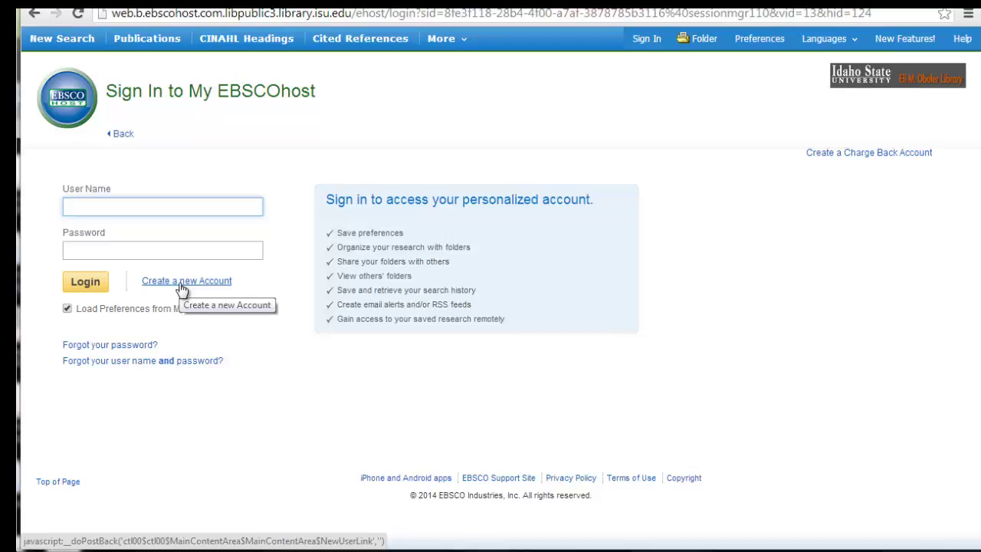
pyautogui.click(34, 15)
pyautogui.scroll(-3, 832, 353)
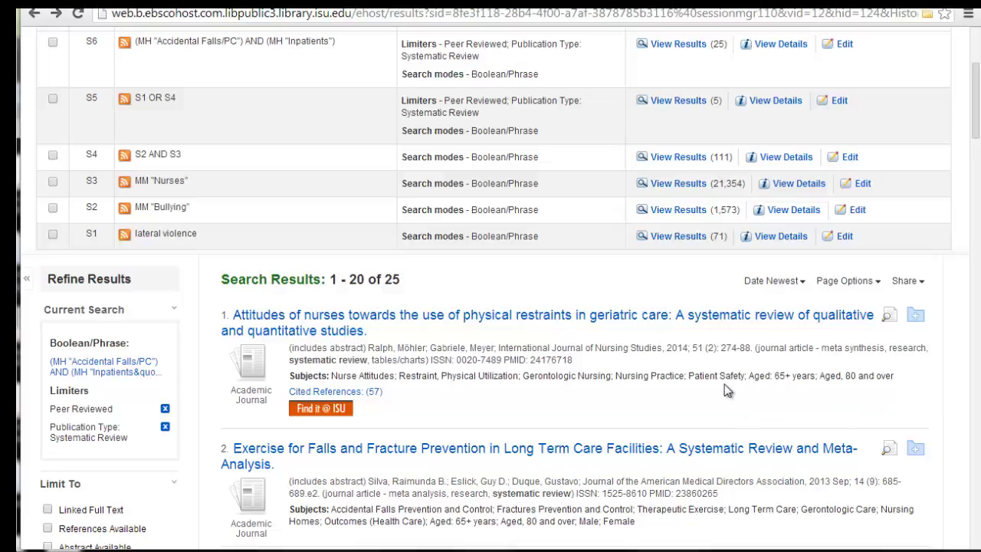
# Step: Open result 5, 'Inpatient fall prevention programs as a patient safety strategy: a systematic review'
pyautogui.scroll(-2, 724, 387)
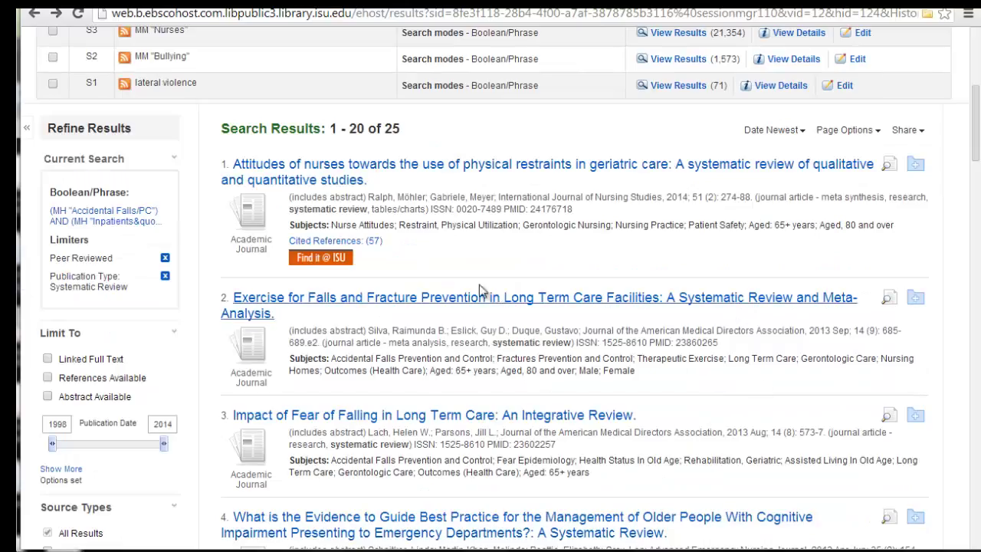
pyautogui.scroll(-4, 648, 289)
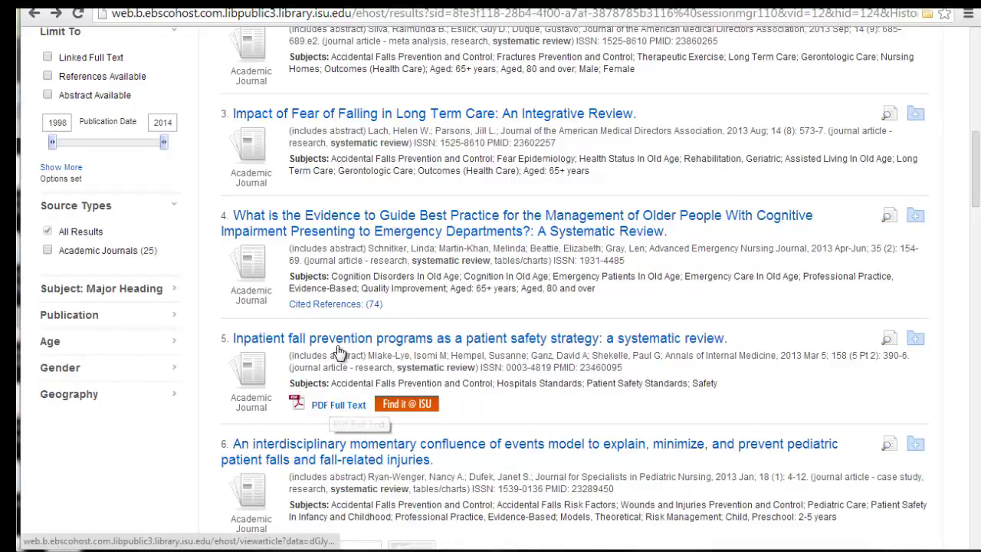
pyautogui.click(340, 345)
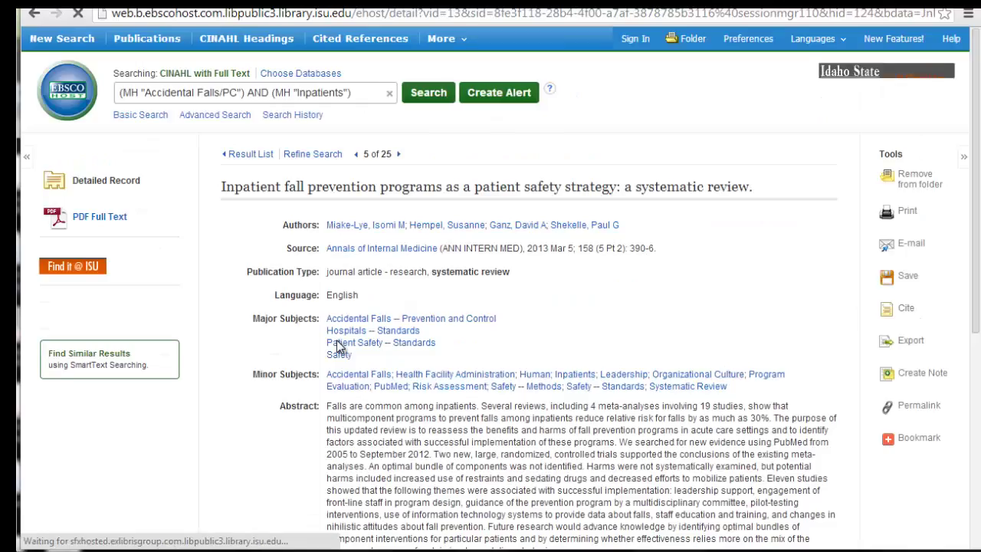